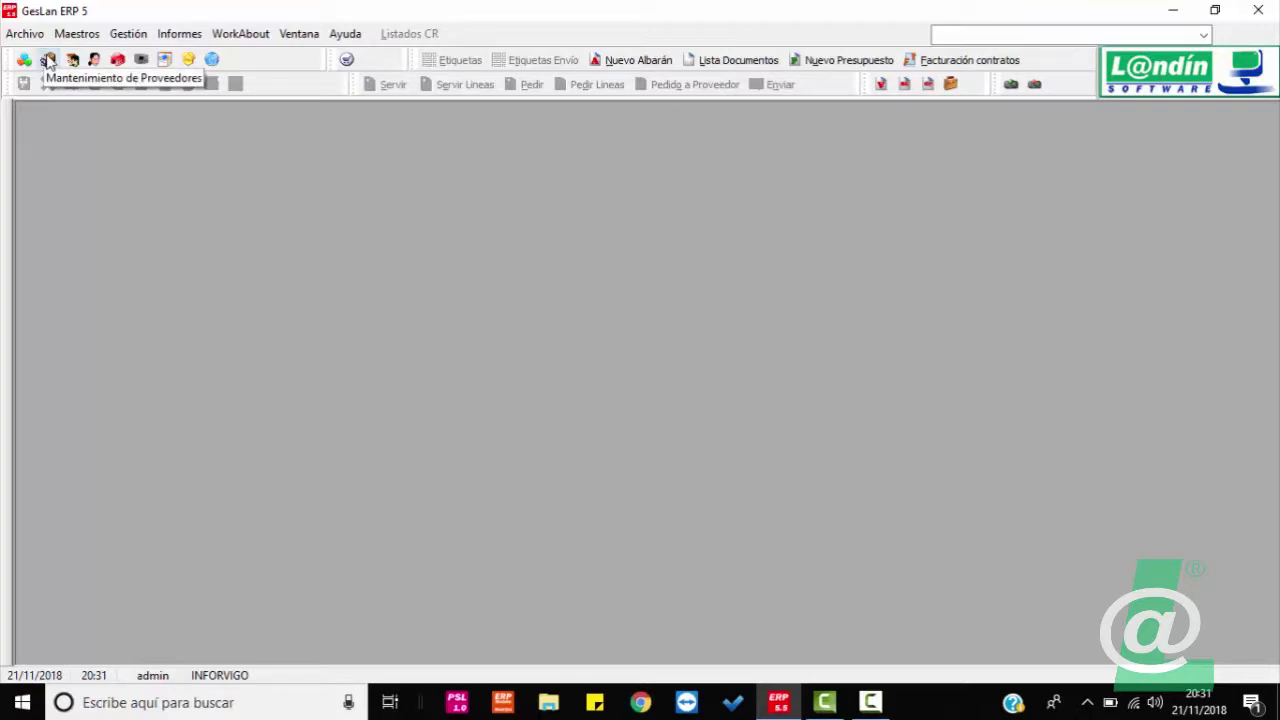
# Step: Open supplier 0013 DISTRIBUCIONES CURSO ONLINE, S.L. in a maximized Proveedores window, showing its Contactos tab
pyautogui.click(48, 60)
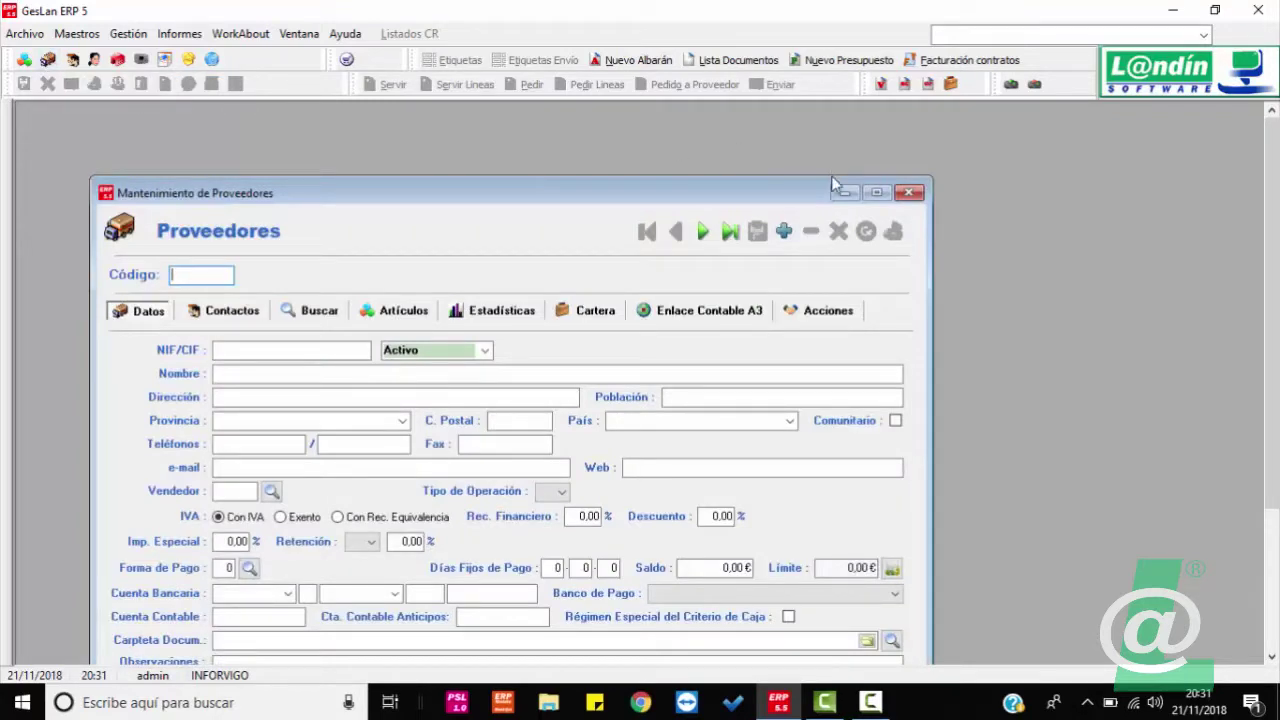
pyautogui.click(876, 192)
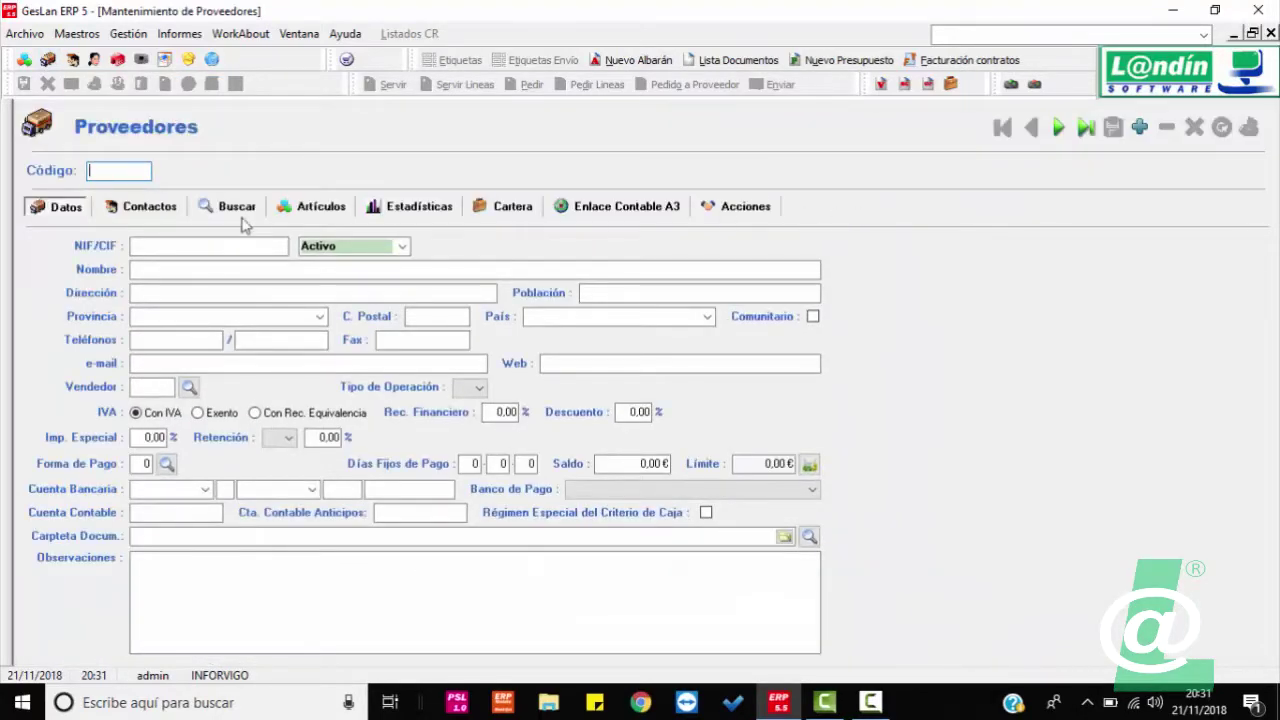
pyautogui.click(226, 206)
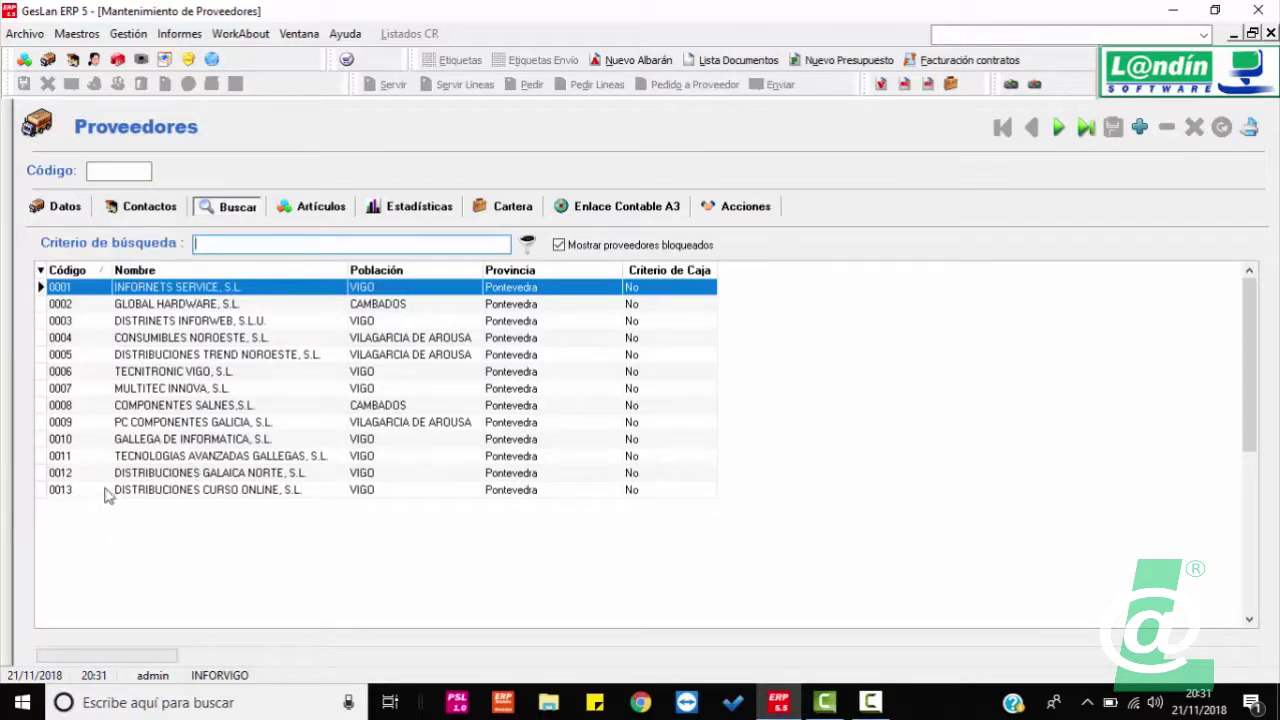
pyautogui.doubleClick(238, 490)
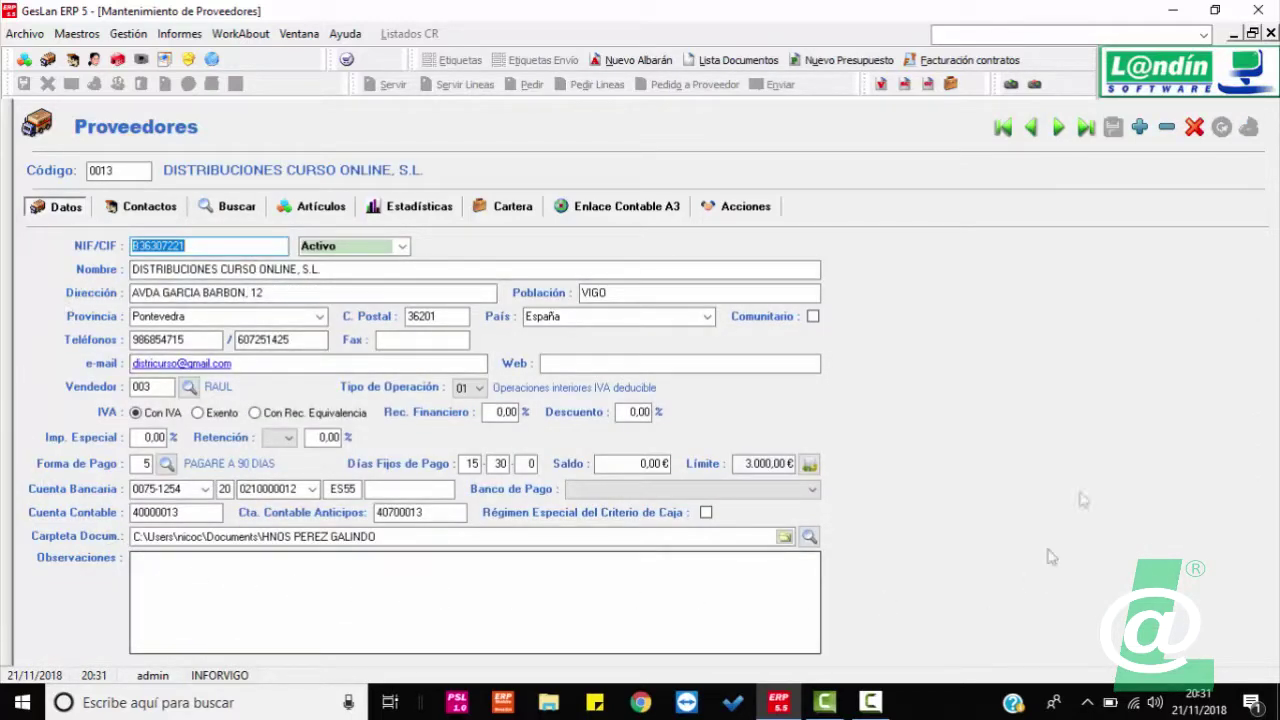
pyautogui.click(154, 210)
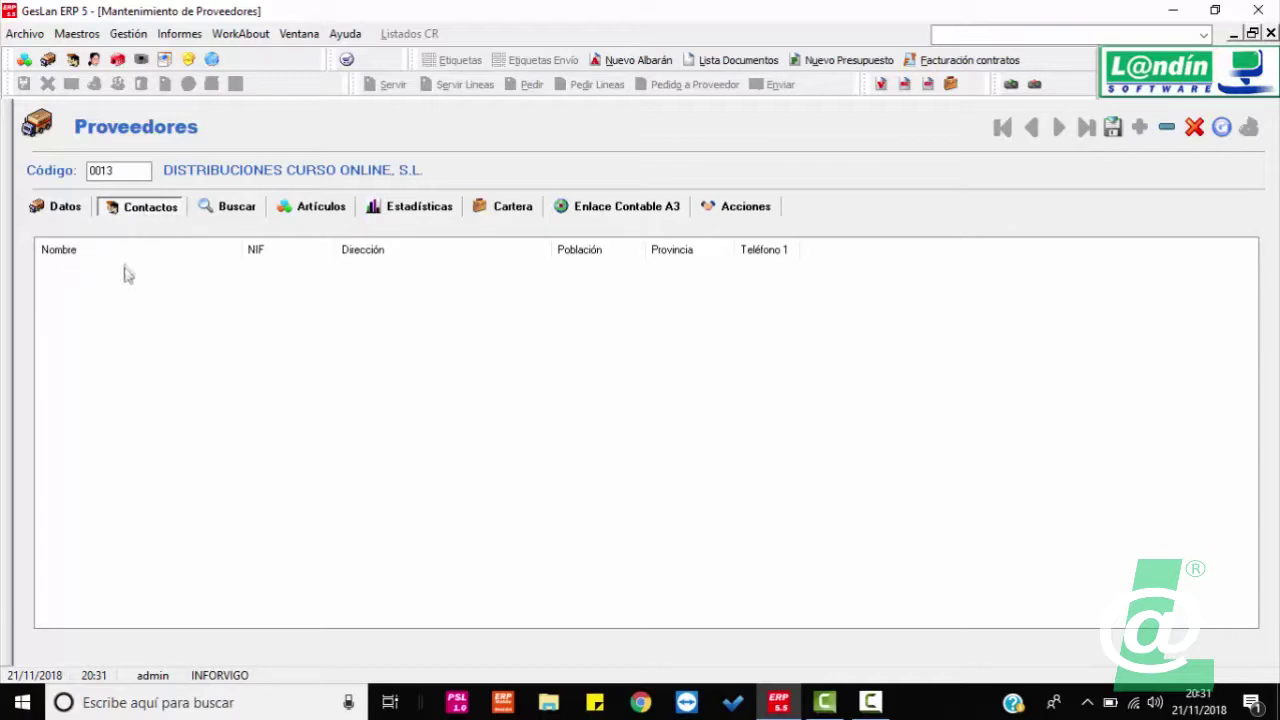
# Step: Add a GERENTE contact with the person's full name, phone number and e-mail
pyautogui.rightClick(142, 312)
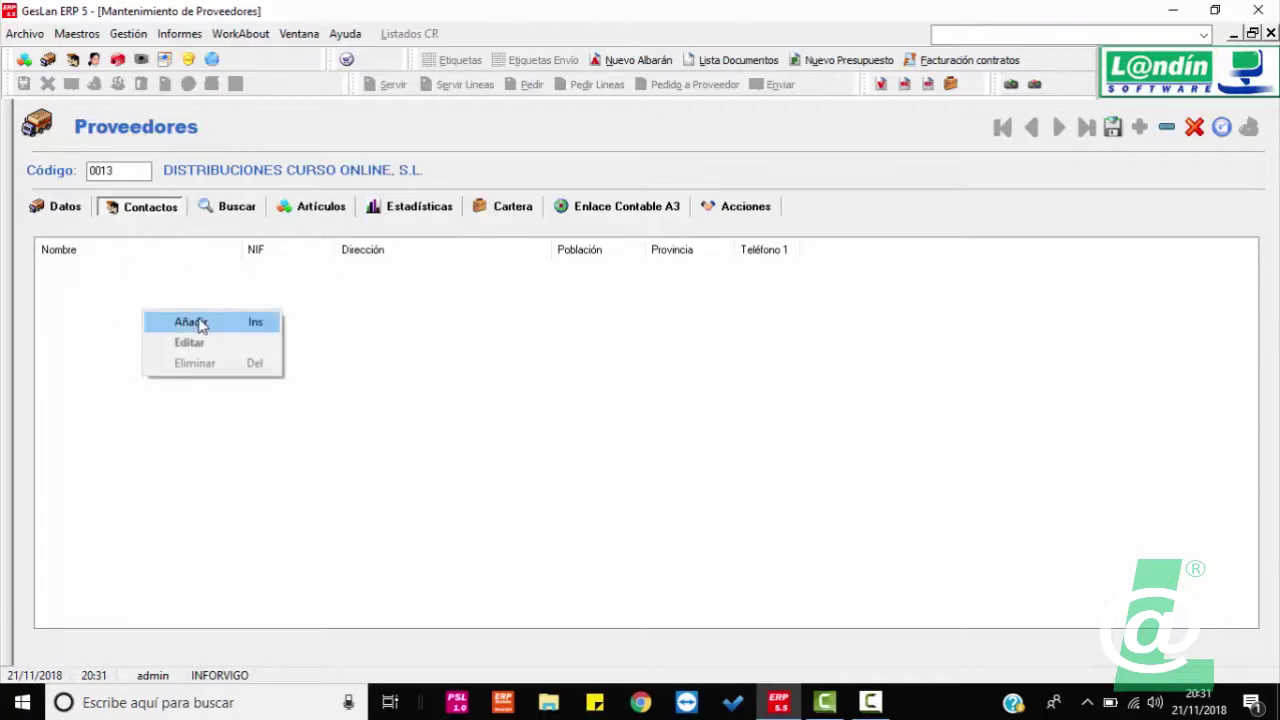
pyautogui.click(197, 322)
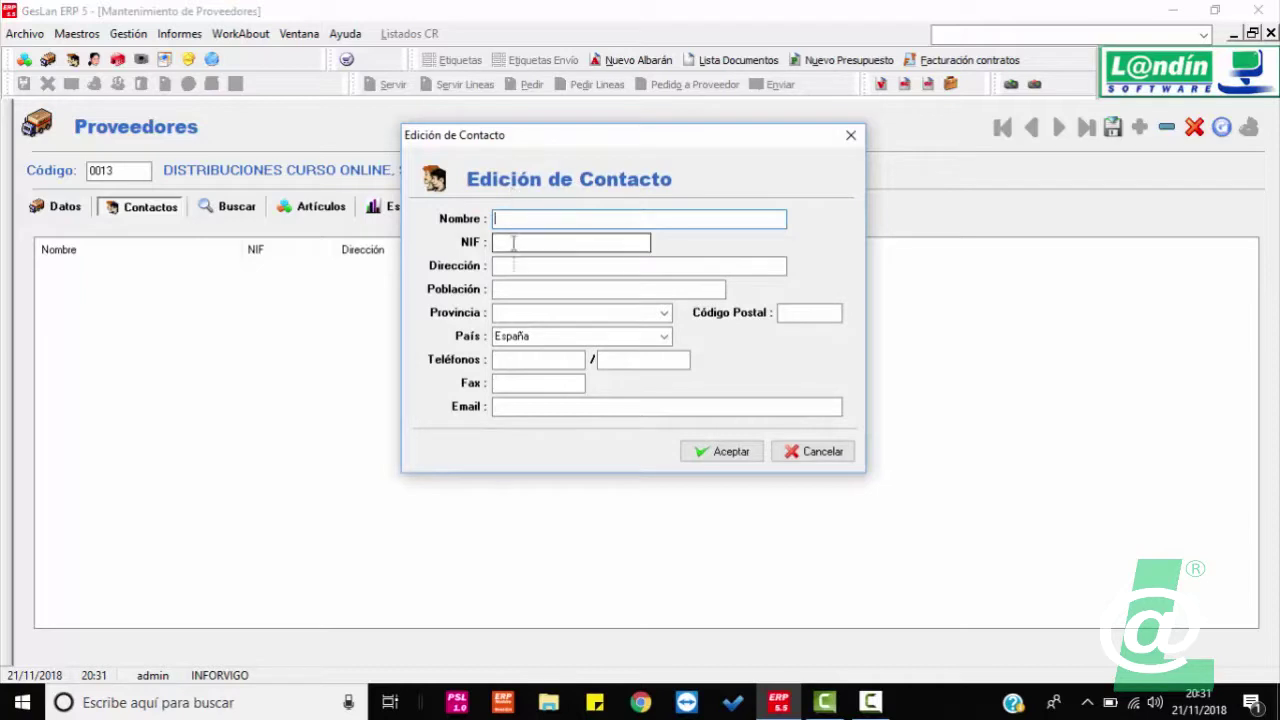
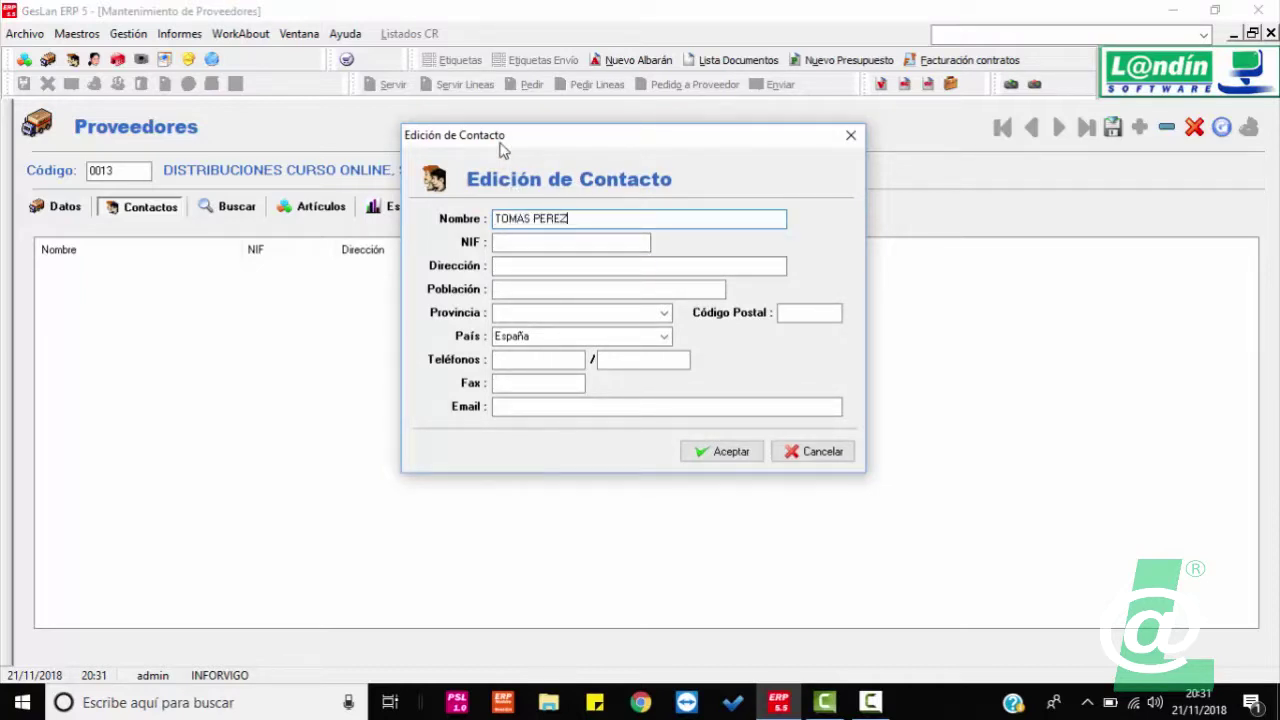
pyautogui.click(503, 265)
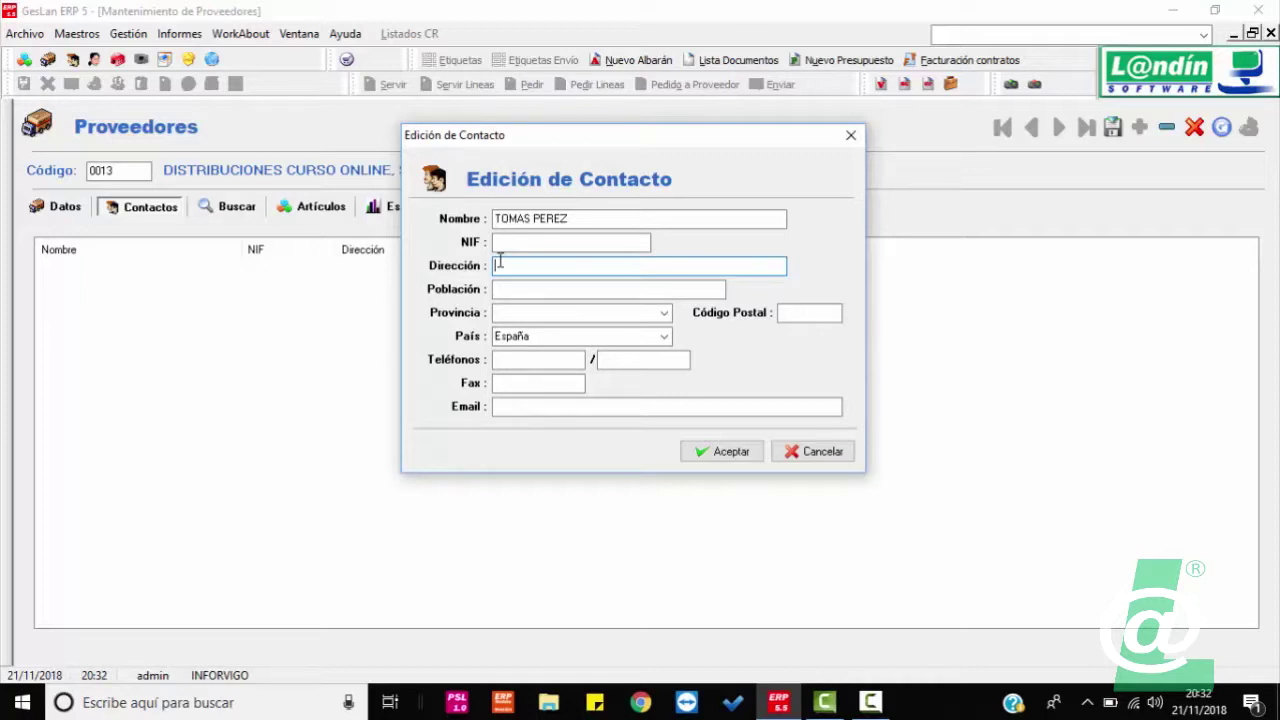
pyautogui.write('GERENTE')
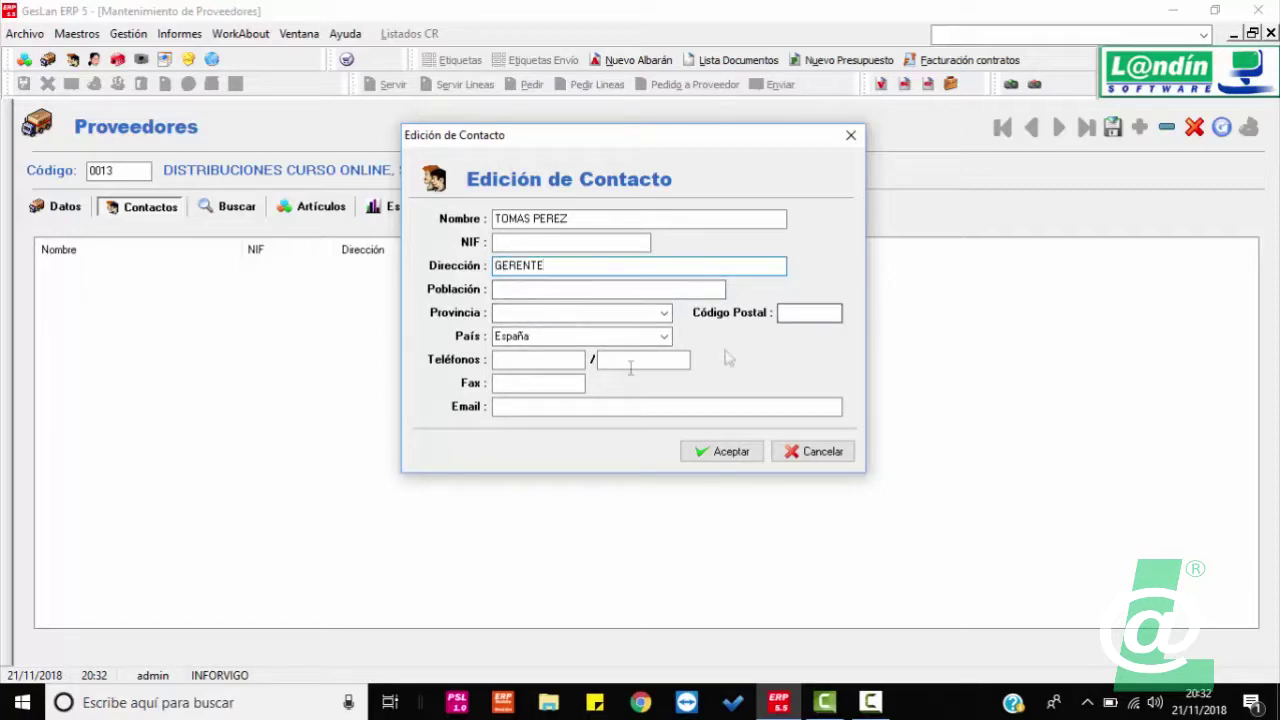
pyautogui.click(521, 361)
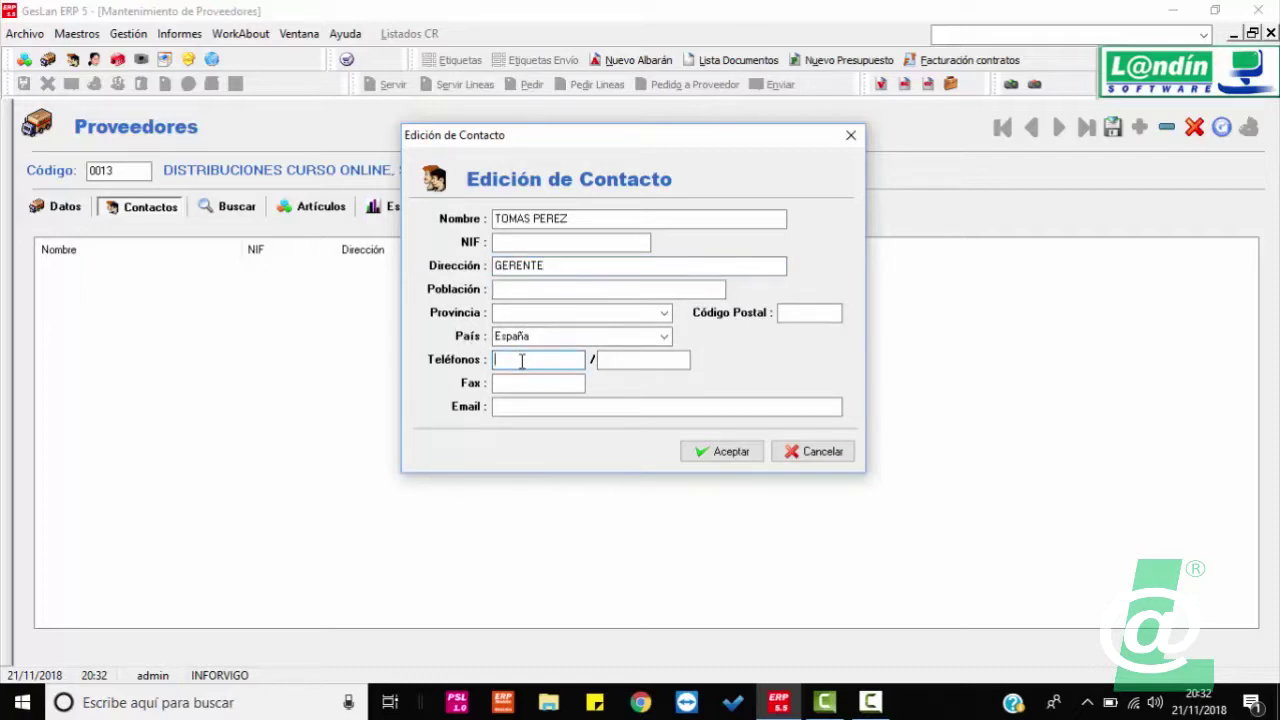
pyautogui.click(550, 410)
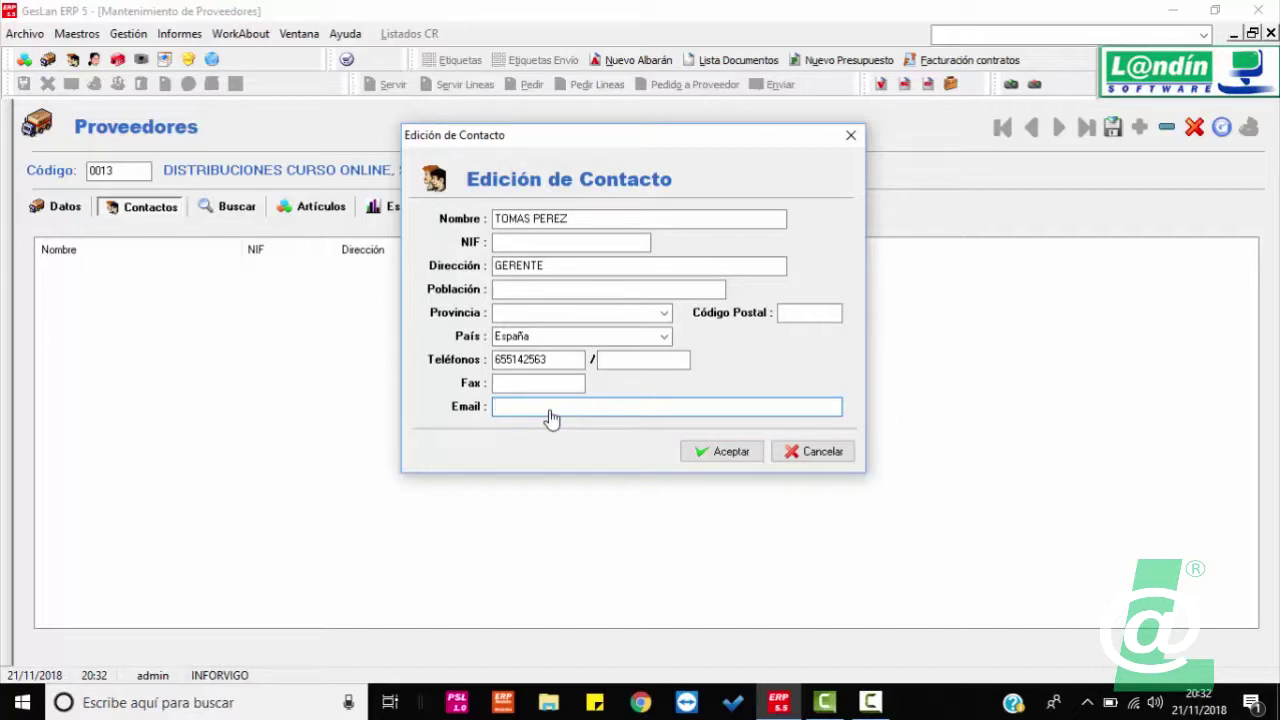
pyautogui.click(716, 451)
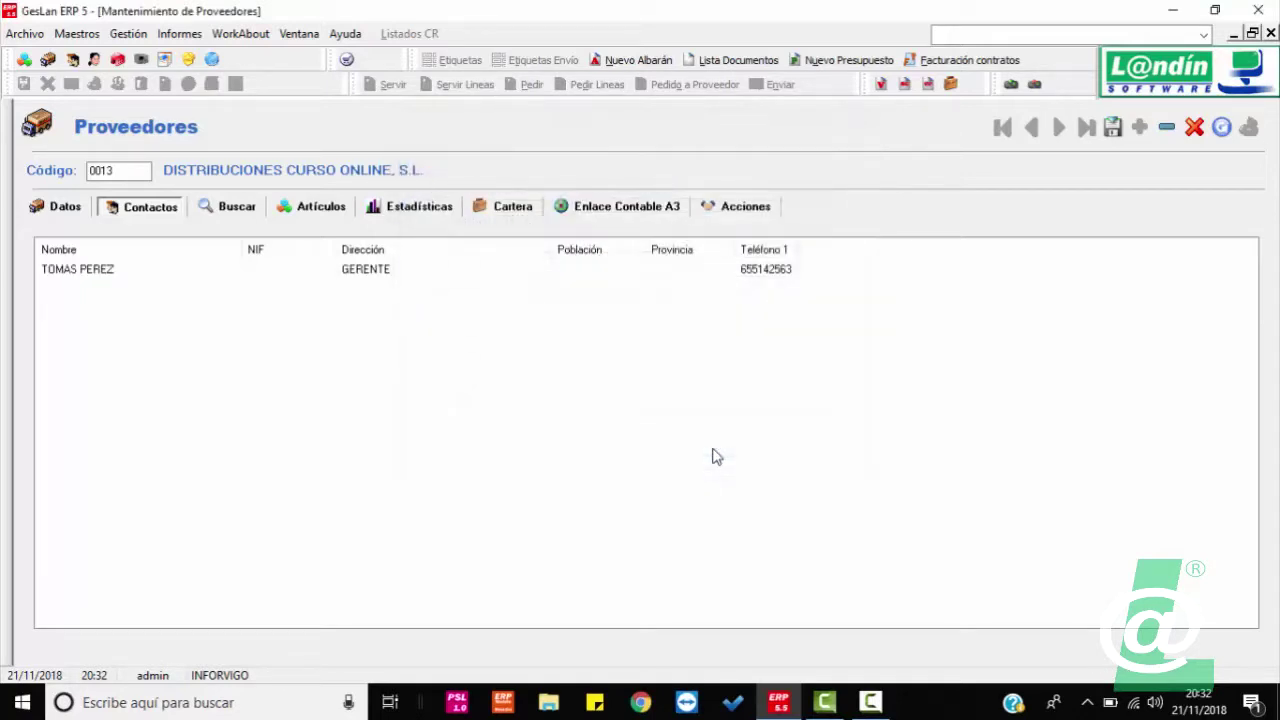
# Step: Add a DIRECTOR COMERCIAL contact with the person's full name, phone number and e-mail
pyautogui.rightClick(110, 358)
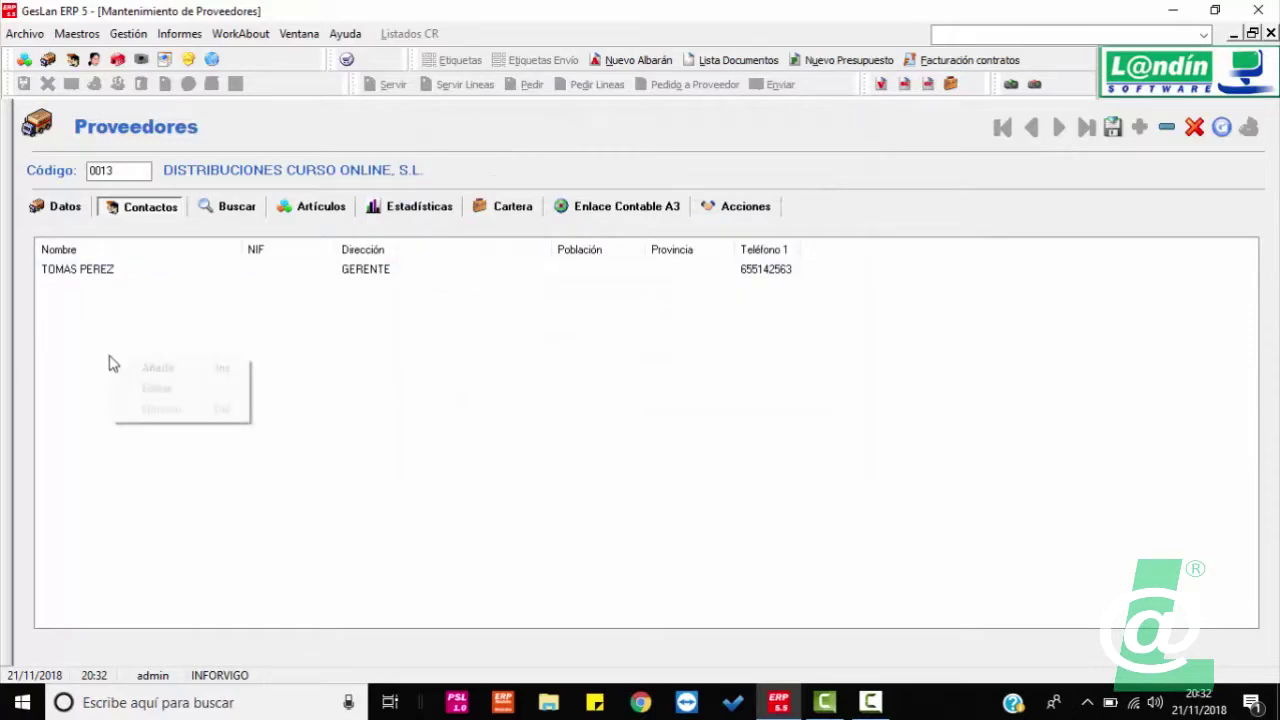
pyautogui.click(165, 372)
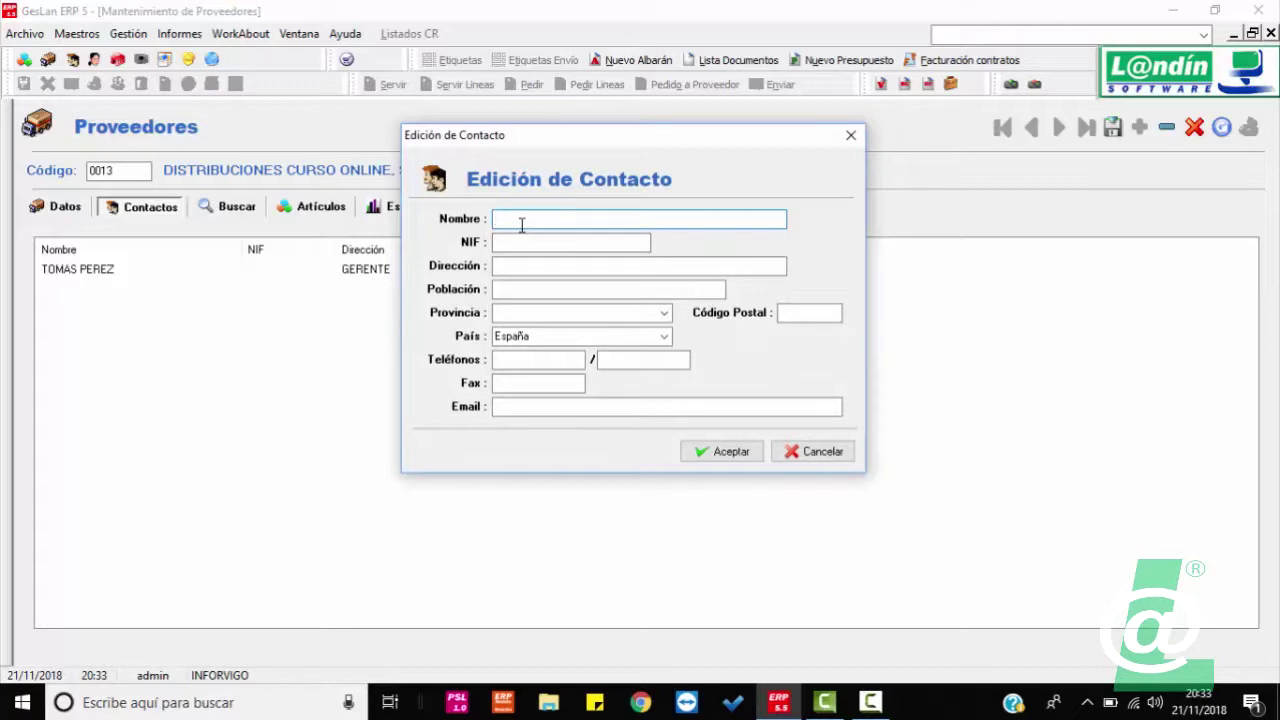
pyautogui.click(551, 268)
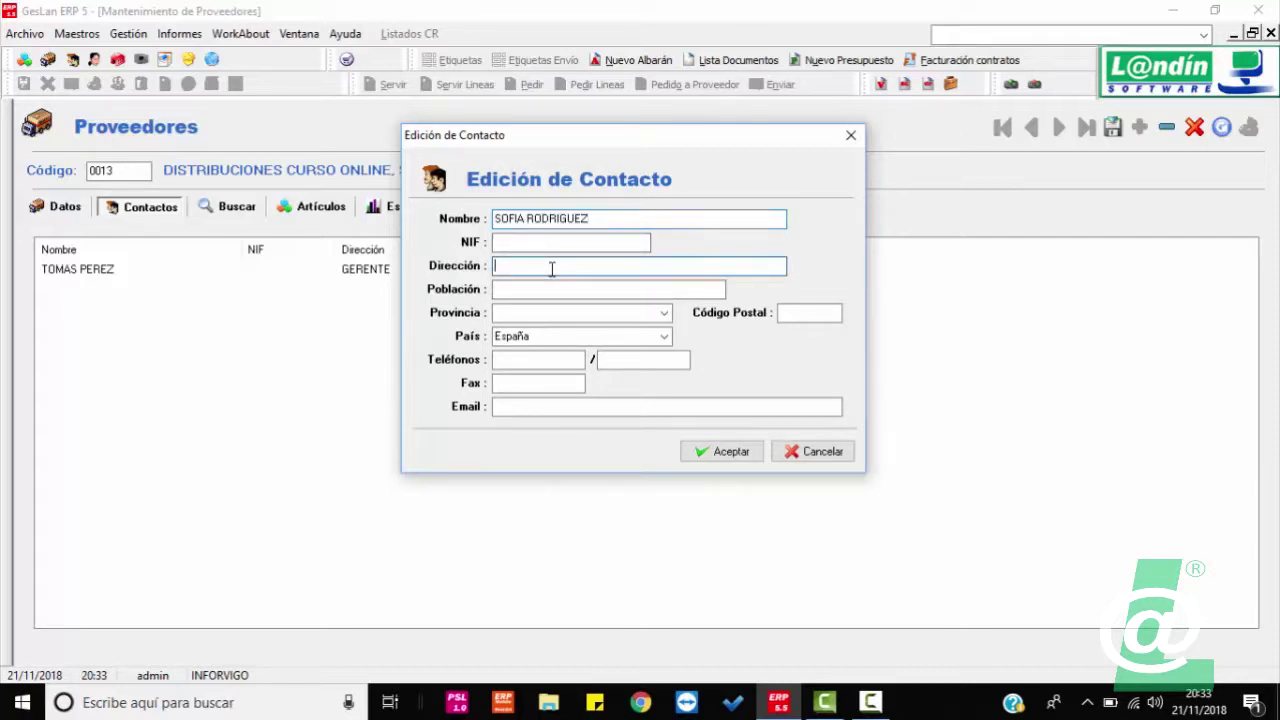
pyautogui.write('DIRECT')
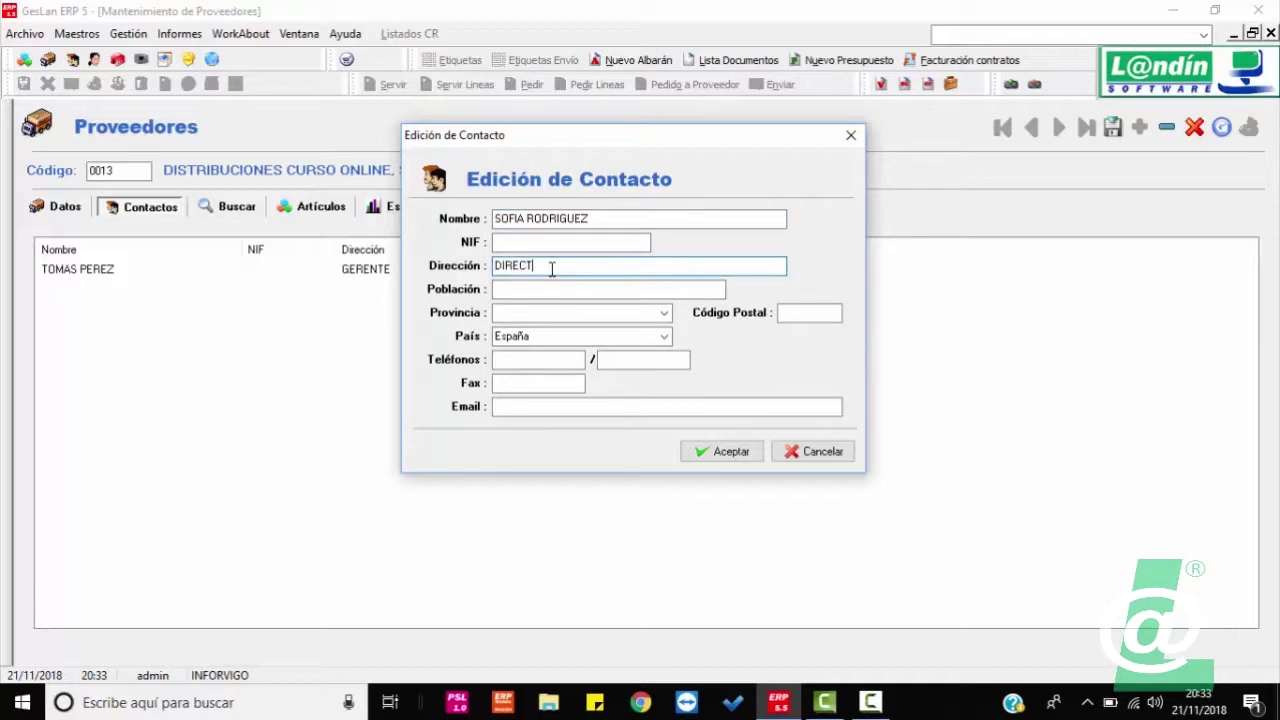
pyautogui.write('OR COMERCIAL')
pyautogui.click(541, 366)
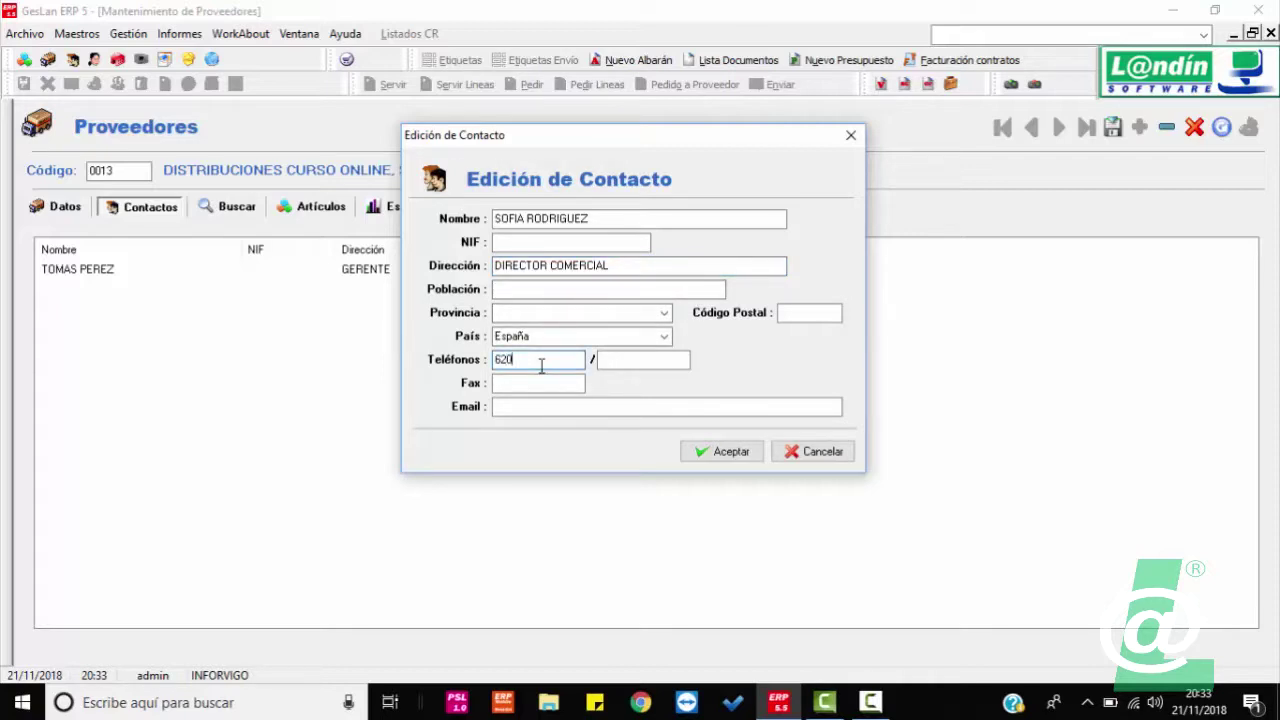
pyautogui.click(512, 408)
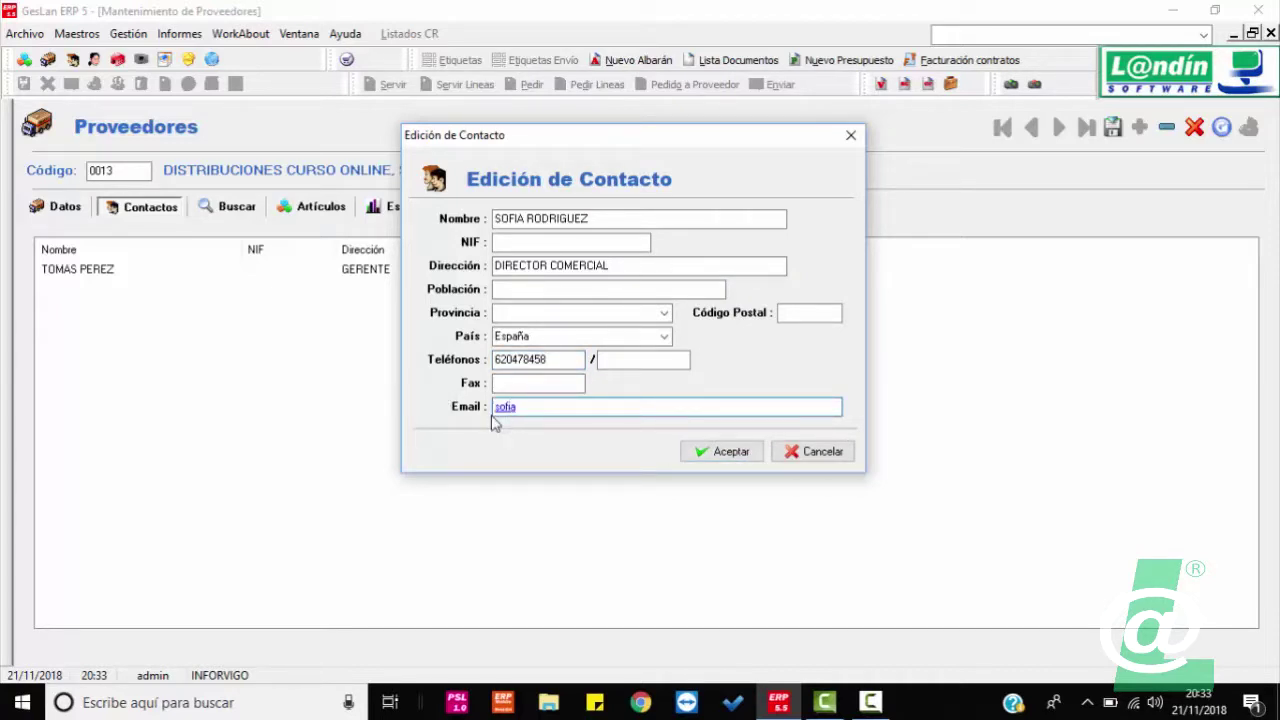
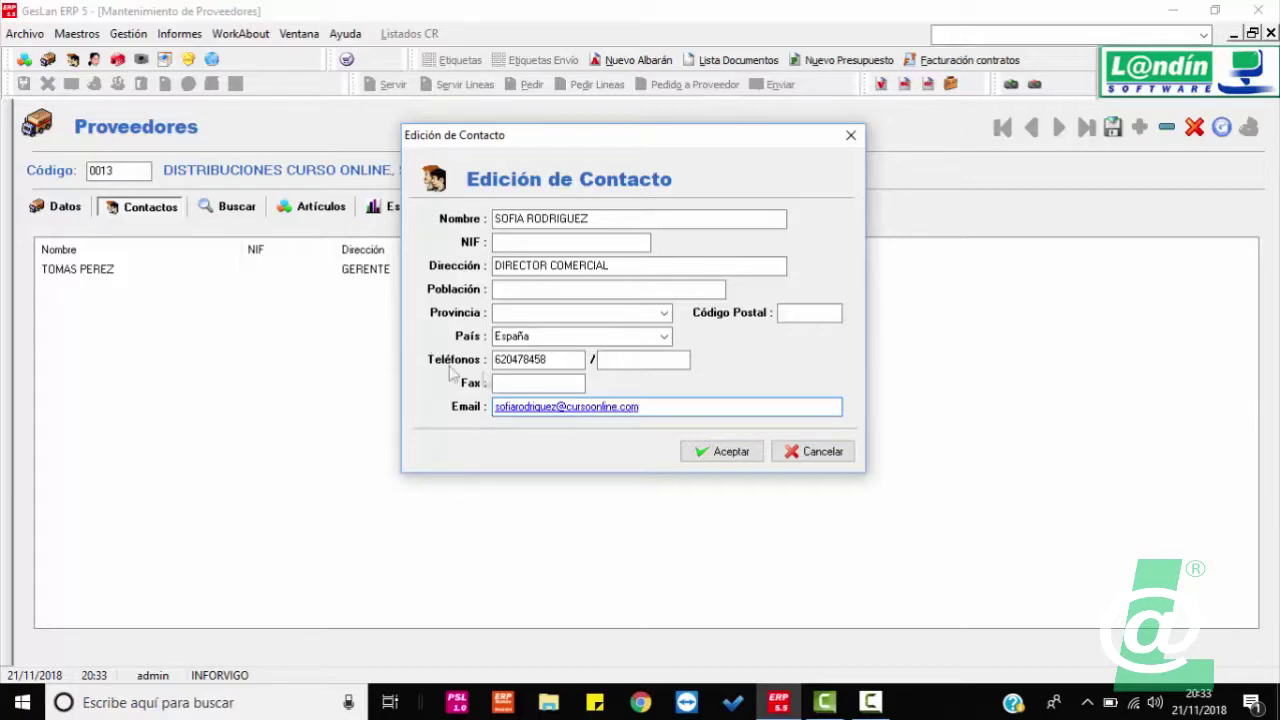
pyautogui.click(717, 455)
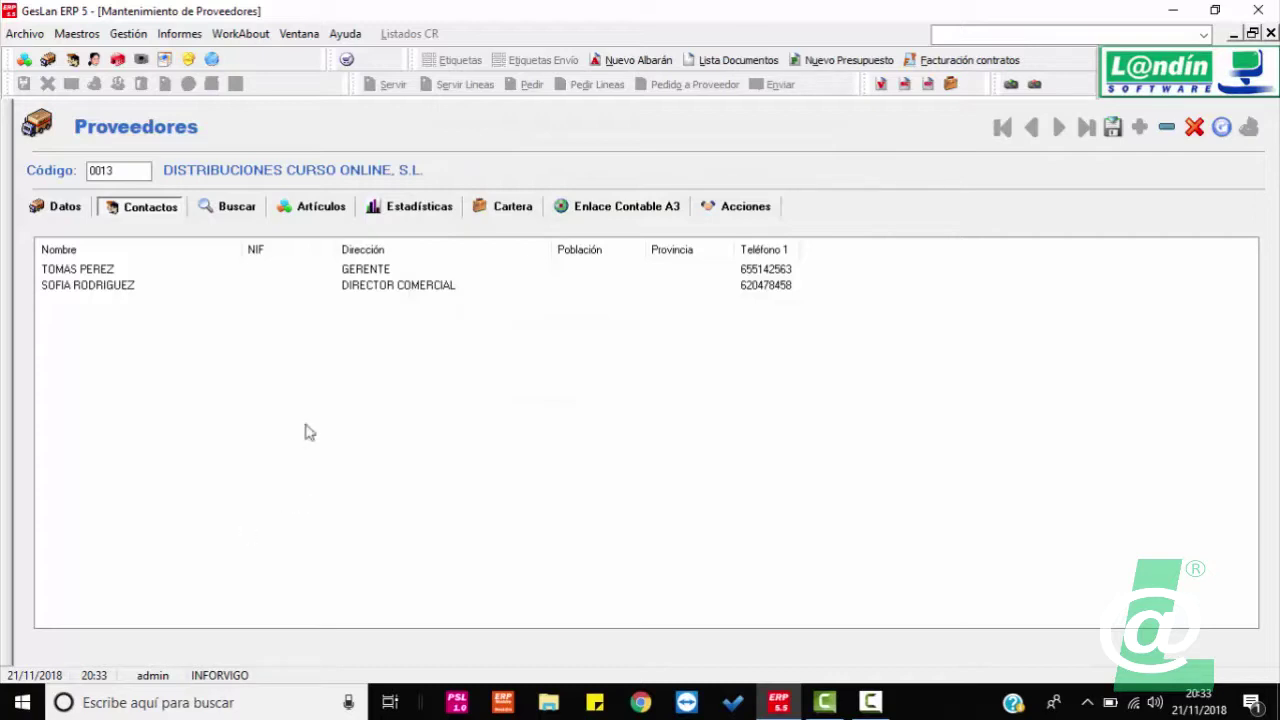
# Step: Save the supplier with both contacts and show its still-empty Artículos tab
pyautogui.click(1113, 128)
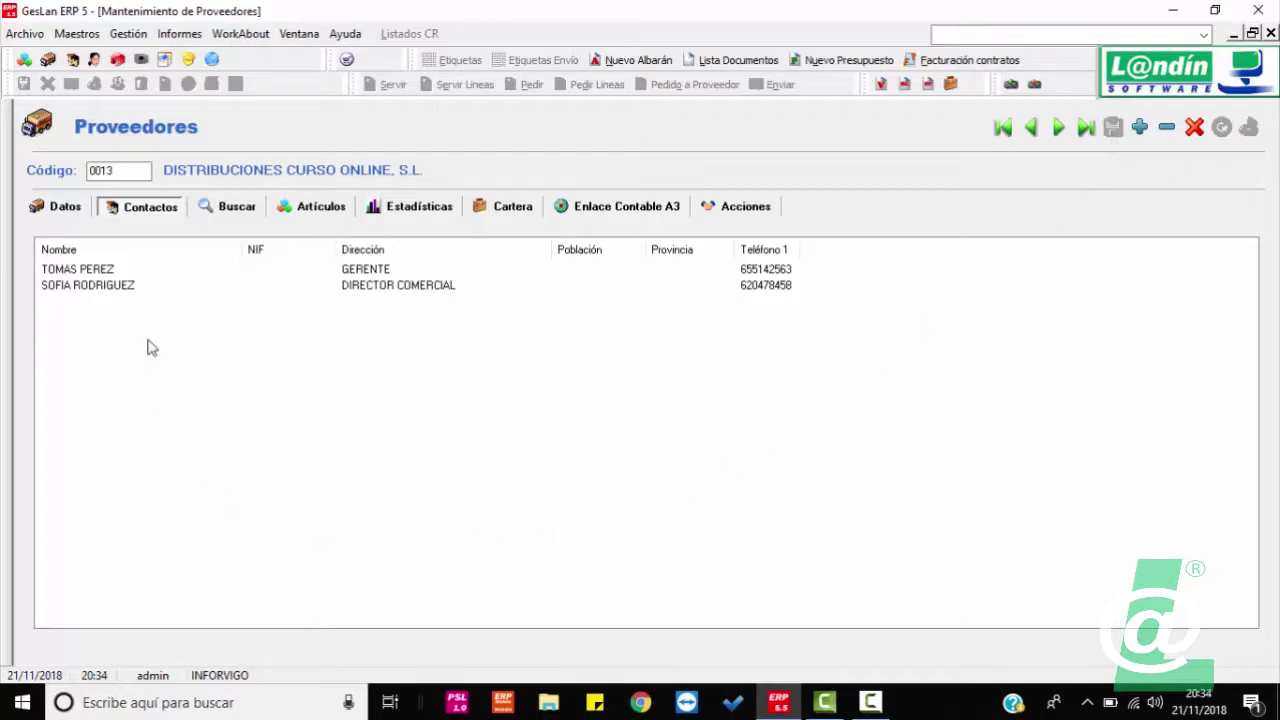
pyautogui.click(232, 207)
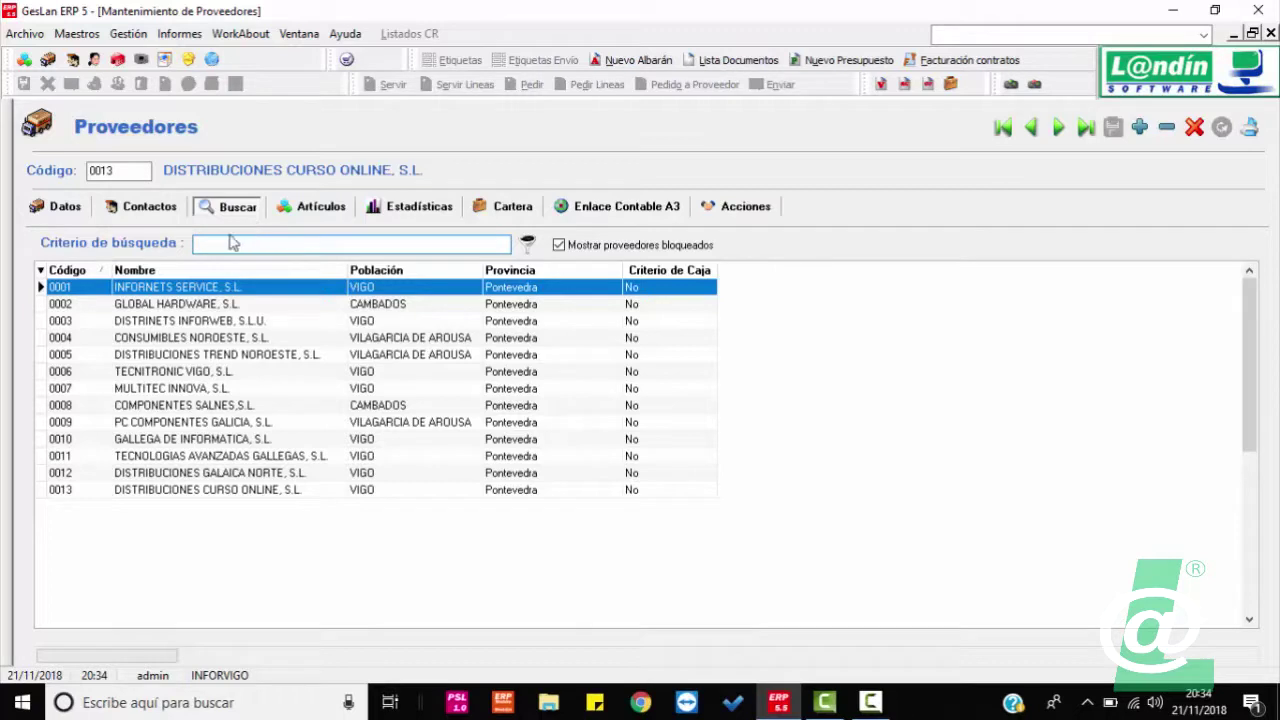
pyautogui.write('dis')
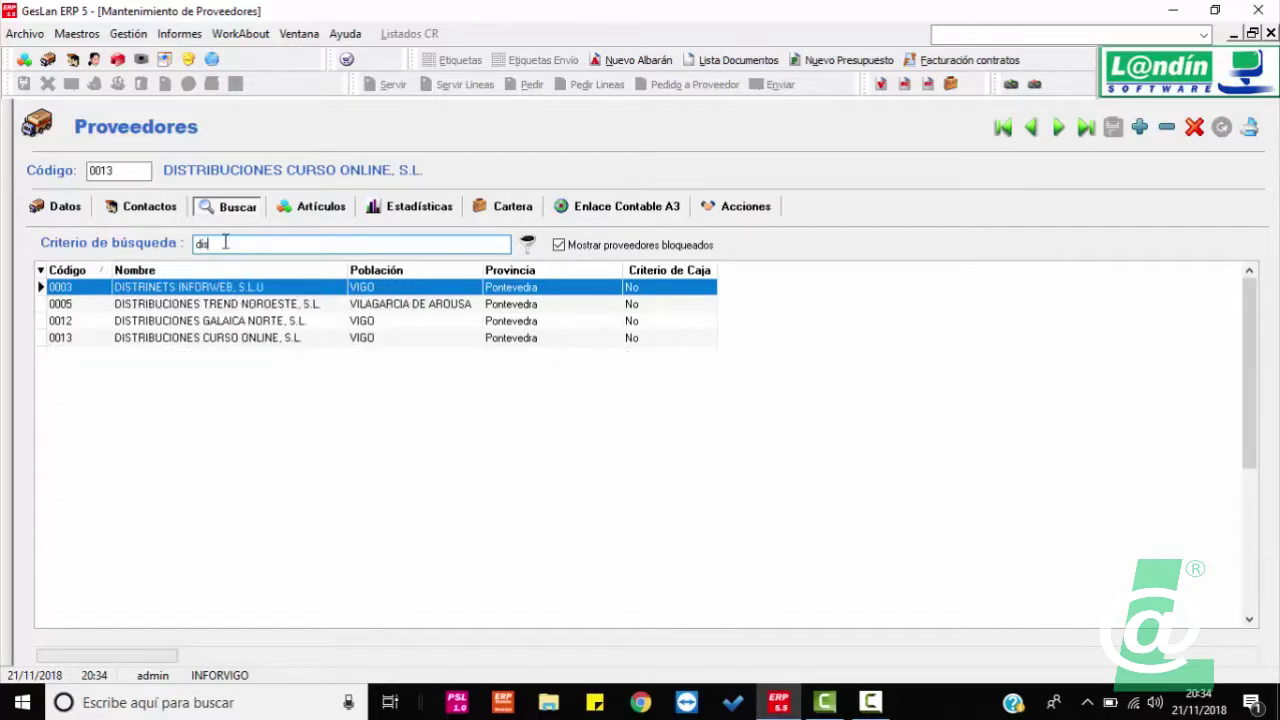
pyautogui.write('trin')
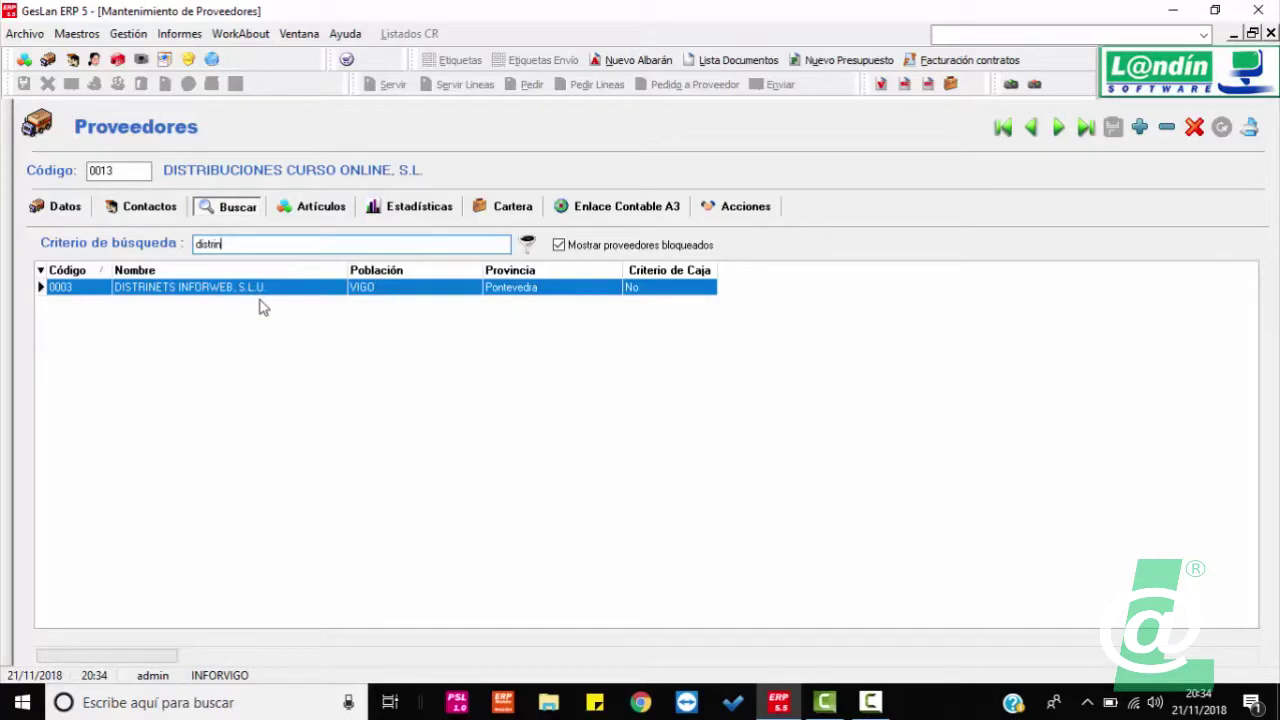
pyautogui.press('BackSpace')
pyautogui.press('BackSpace')
pyautogui.press('BackSpace')
pyautogui.press('BackSpace')
pyautogui.press('BackSpace')
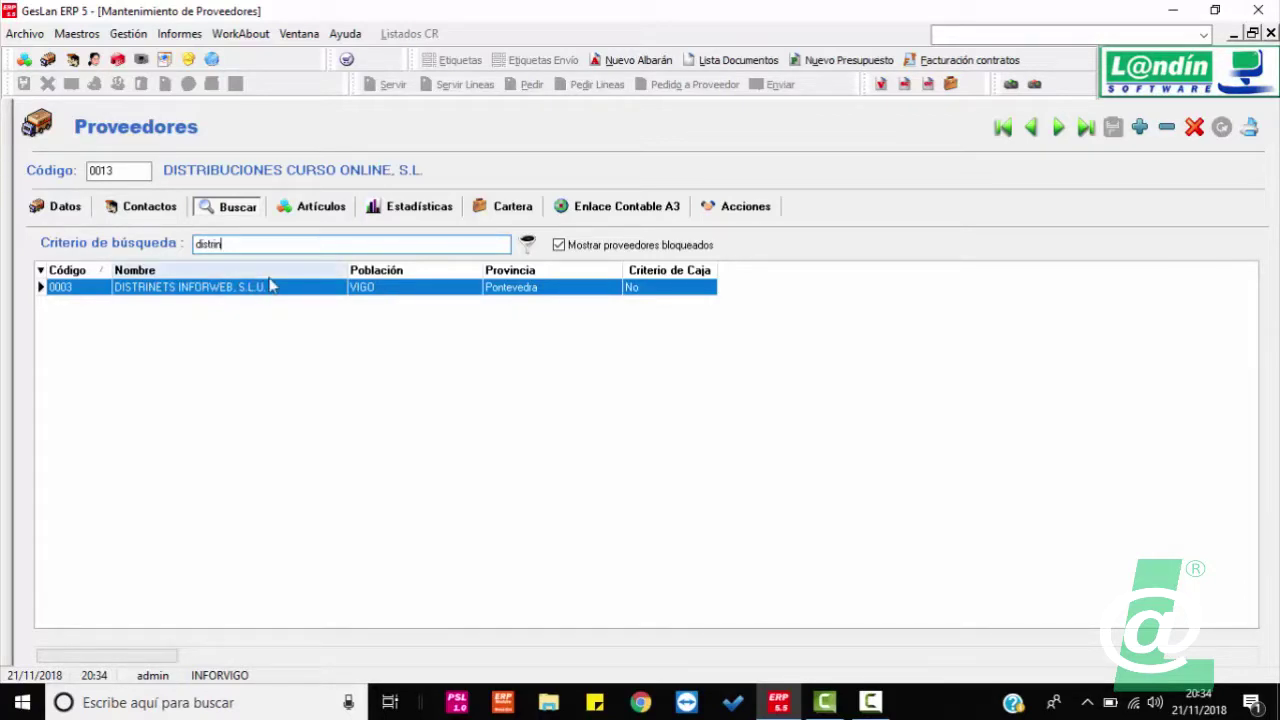
pyautogui.press('BackSpace')
pyautogui.press('BackSpace')
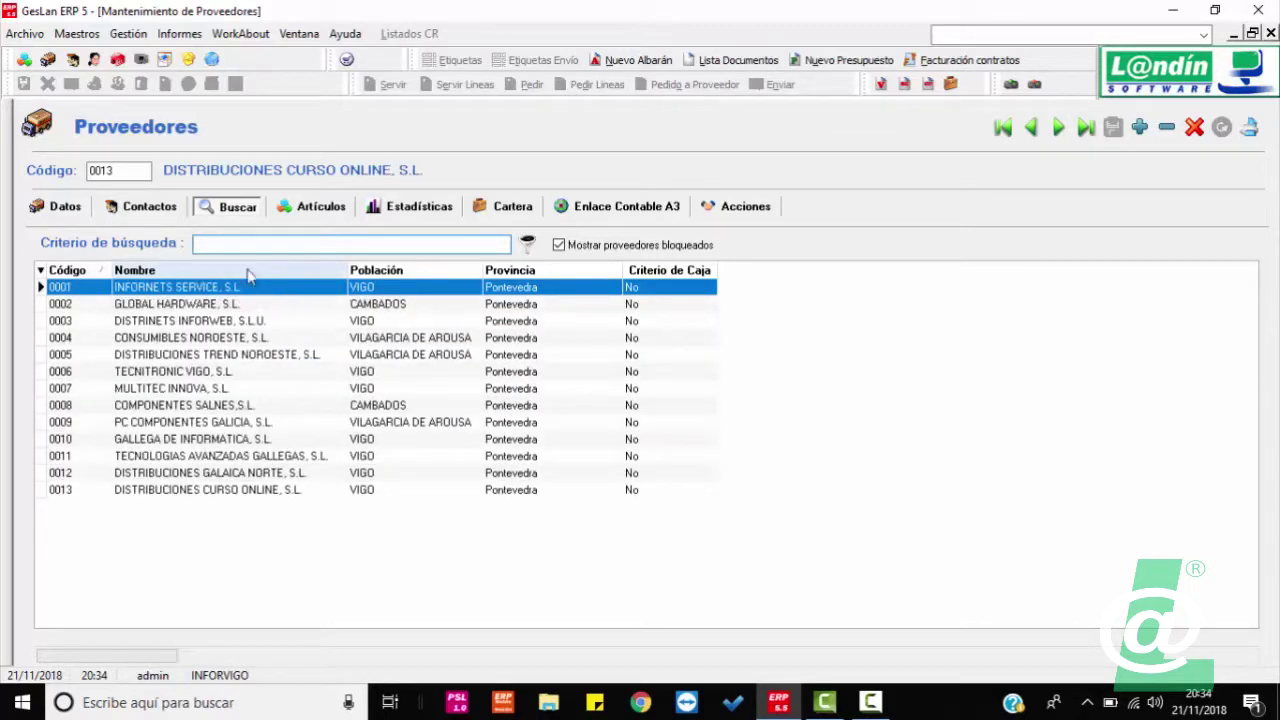
pyautogui.click(302, 210)
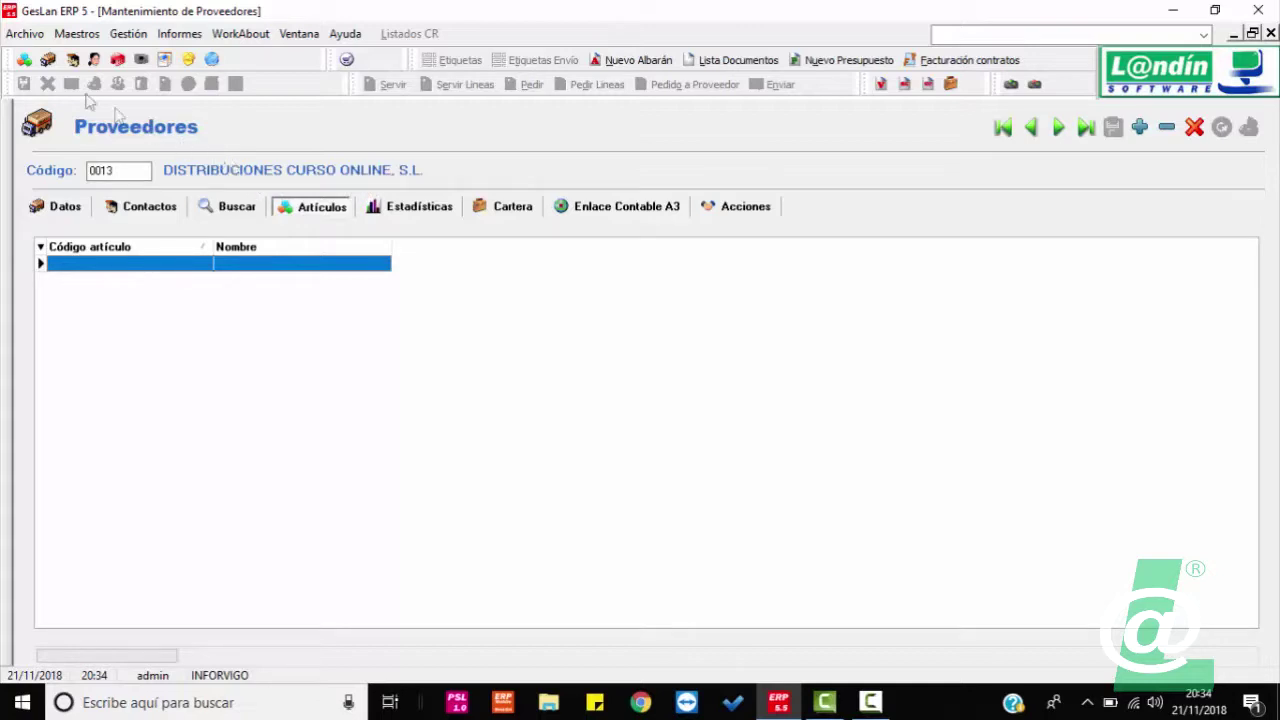
# Step: Open article 0001 ALFOMBRILLA RATON MOD. PARÍS and list suppliers in its Proveedor lookup
pyautogui.click(24, 60)
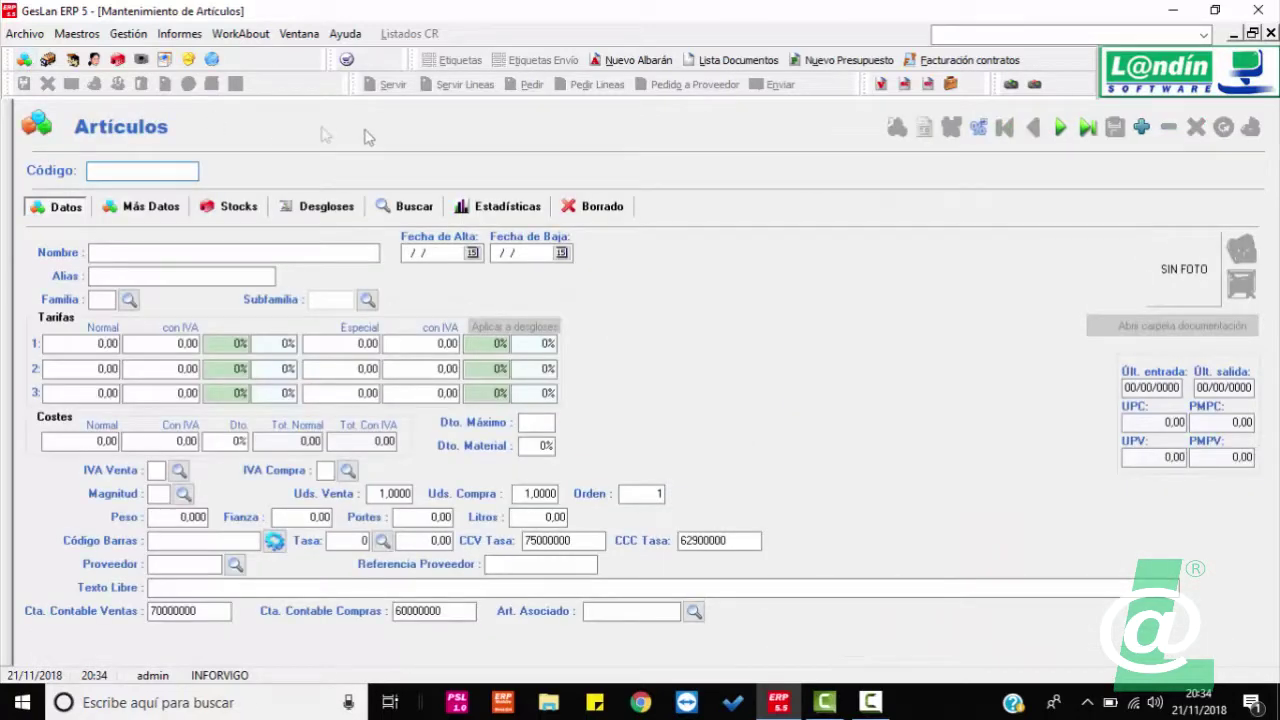
pyautogui.click(1066, 129)
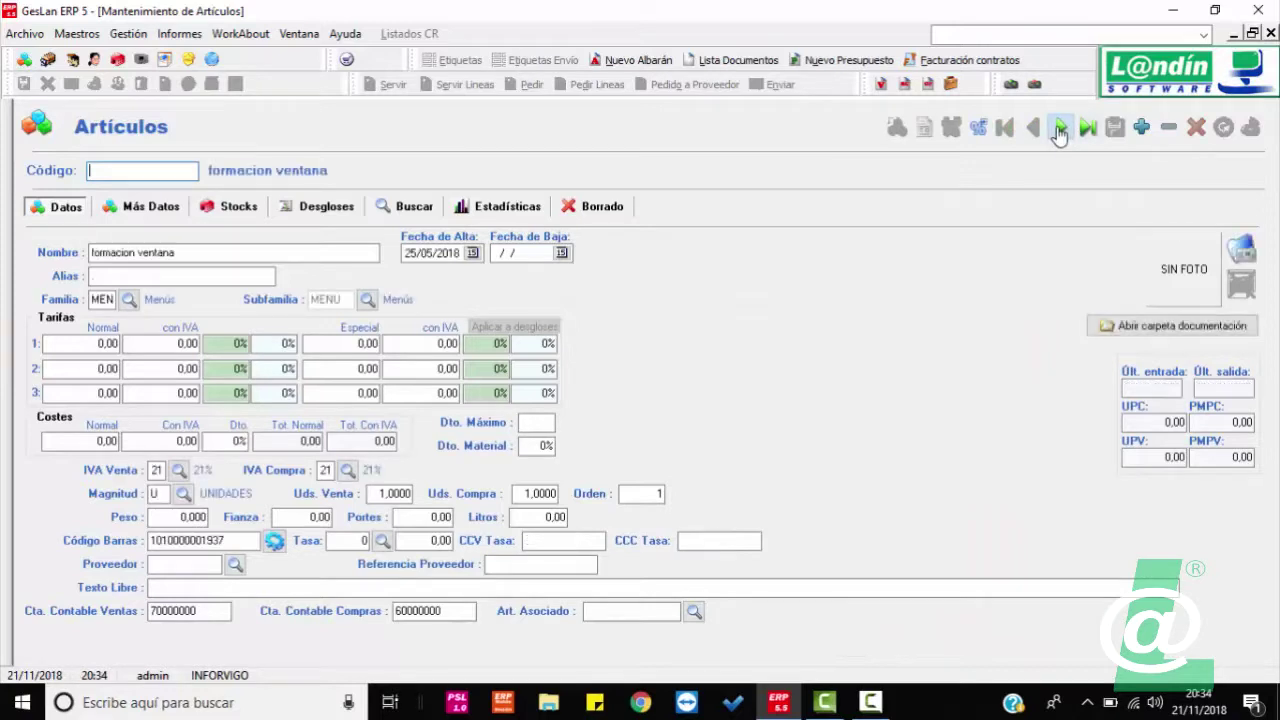
pyautogui.click(1060, 131)
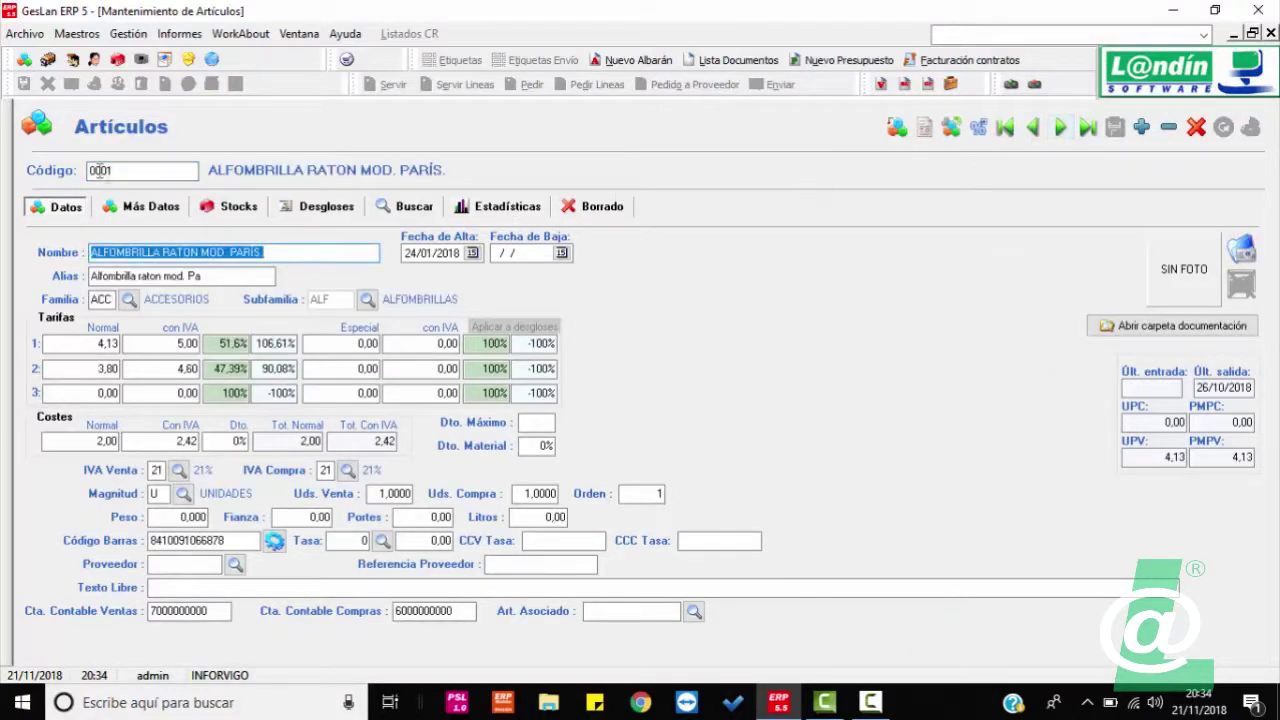
pyautogui.click(235, 564)
pyautogui.scroll(-12, 445, 312)
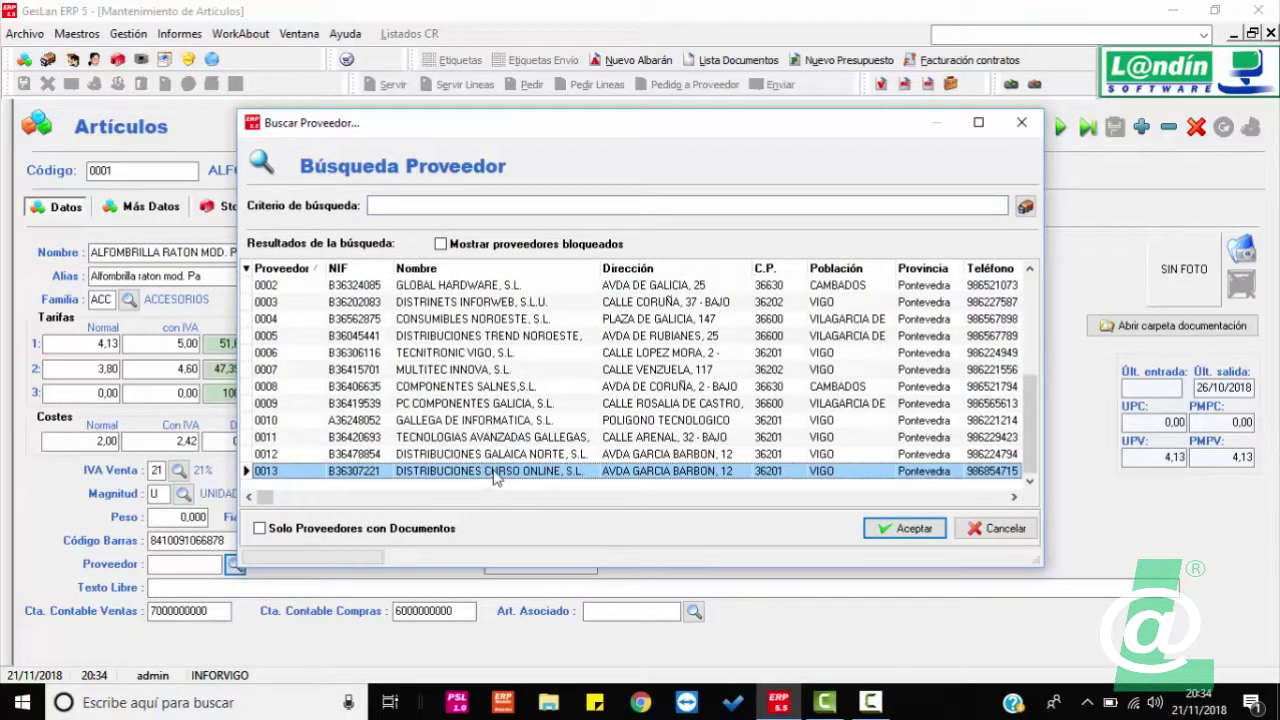
pyautogui.doubleClick(497, 474)
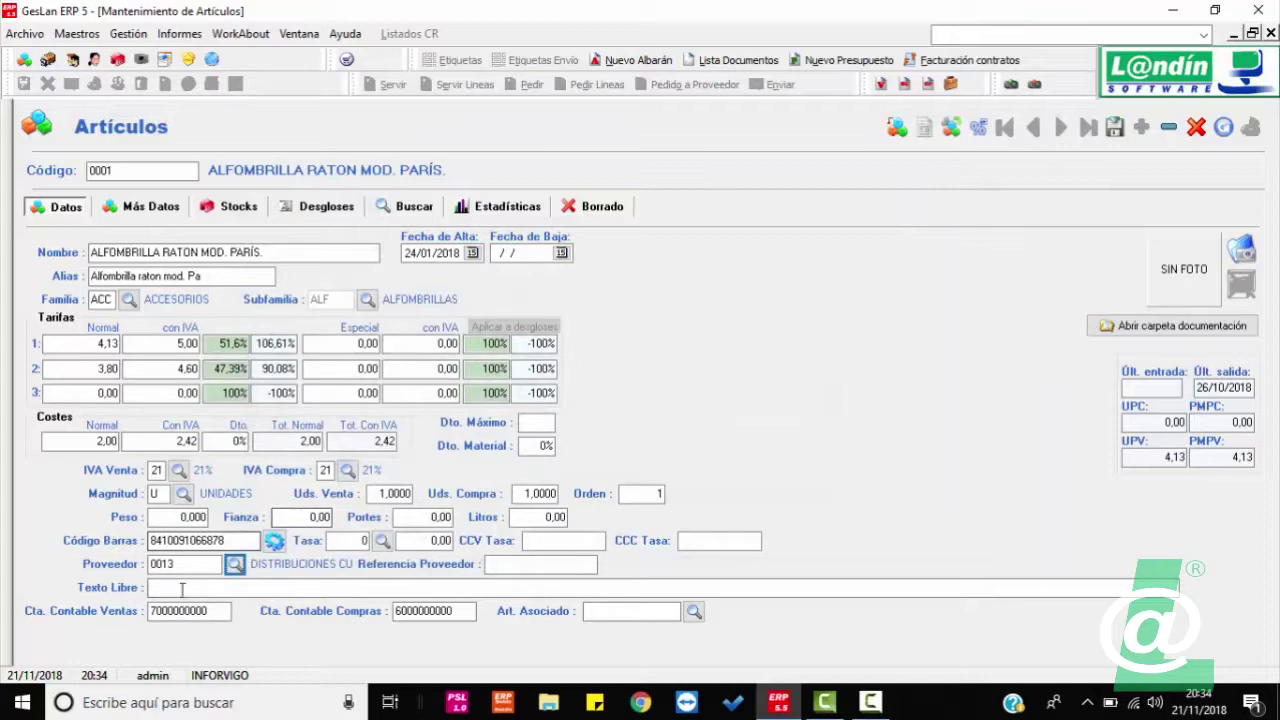
pyautogui.click(488, 566)
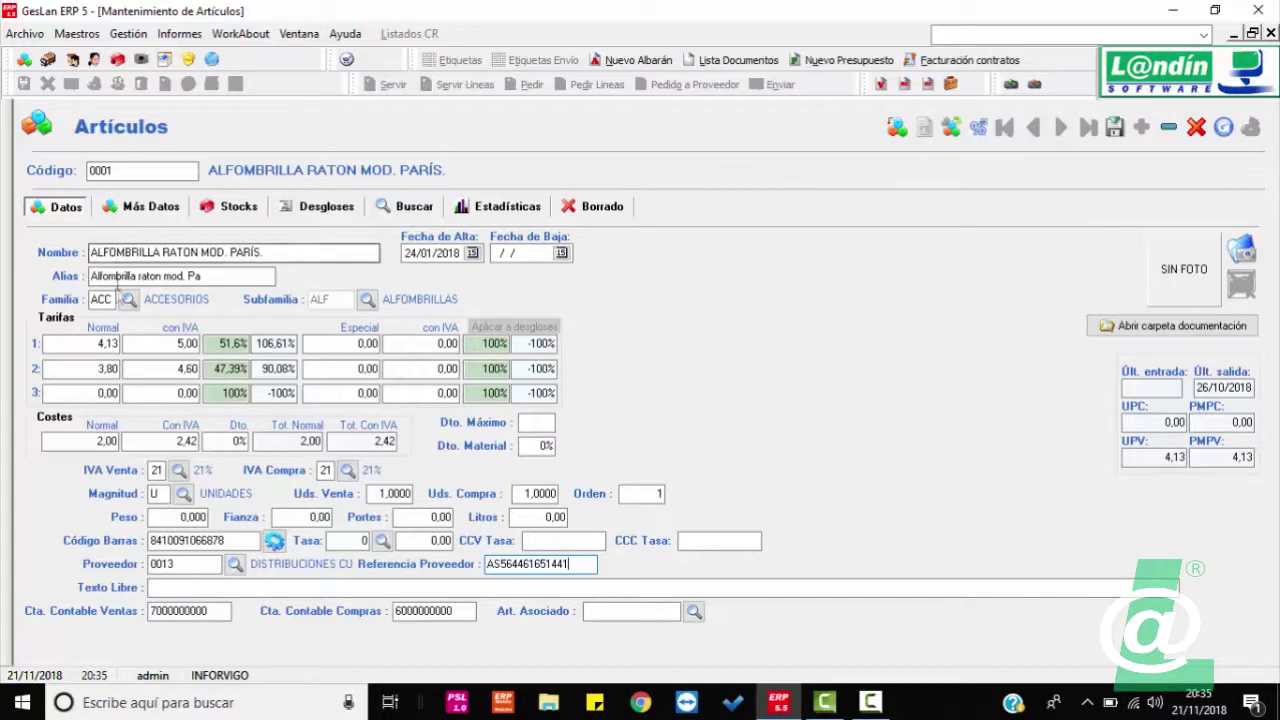
pyautogui.click(95, 170)
pyautogui.click(489, 563)
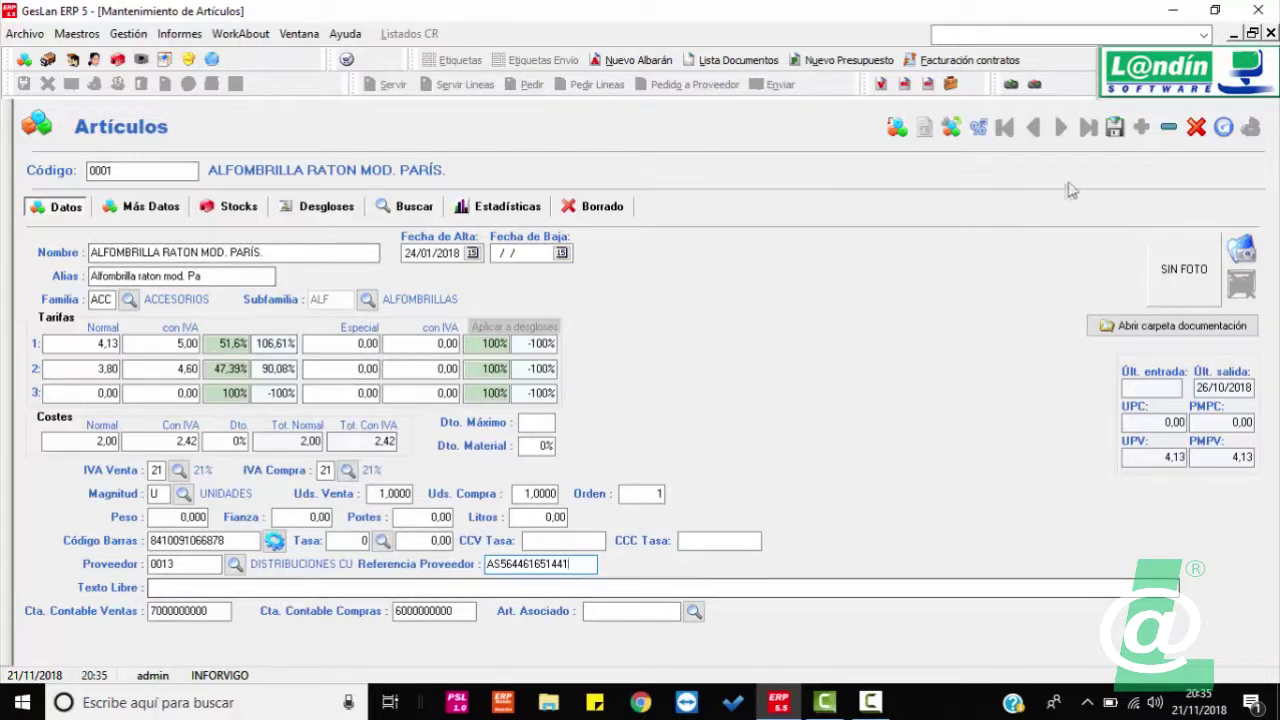
# Step: Reopen supplier 0013 and confirm its Artículos tab now lists ALFOMBRILLA RATON MOD. PARÍS
pyautogui.click(1271, 34)
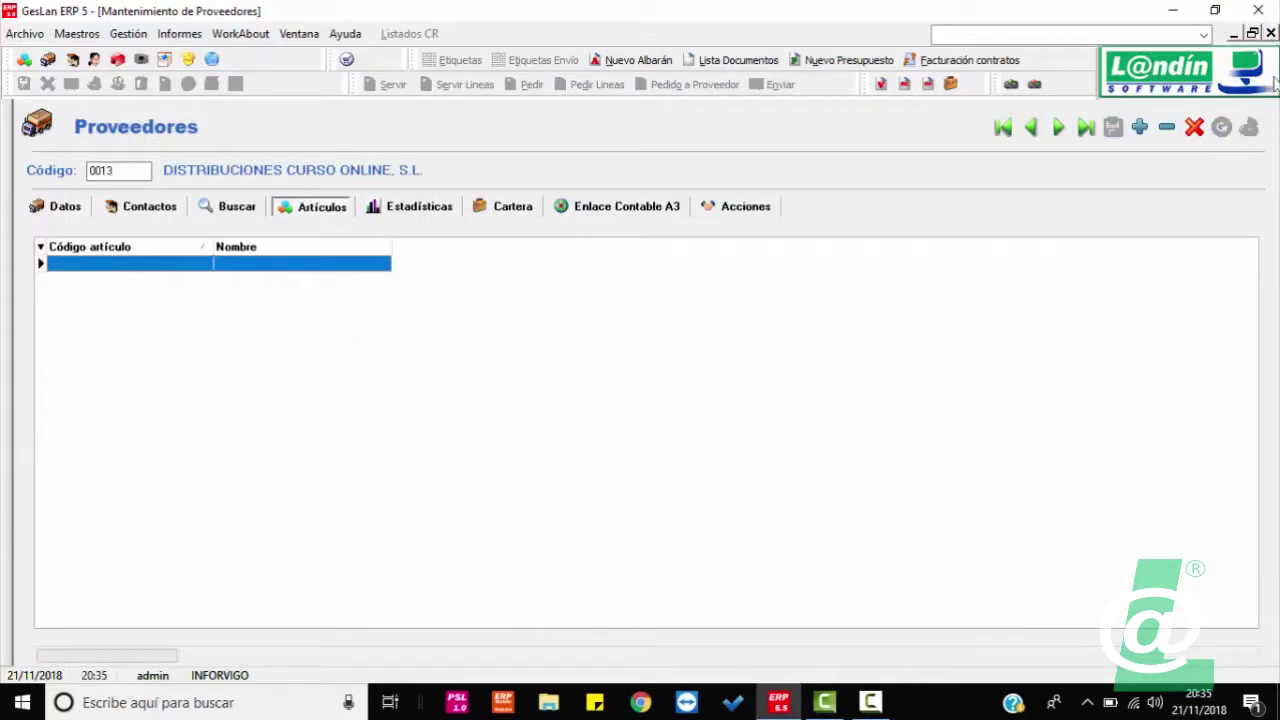
pyautogui.click(1271, 34)
pyautogui.click(48, 59)
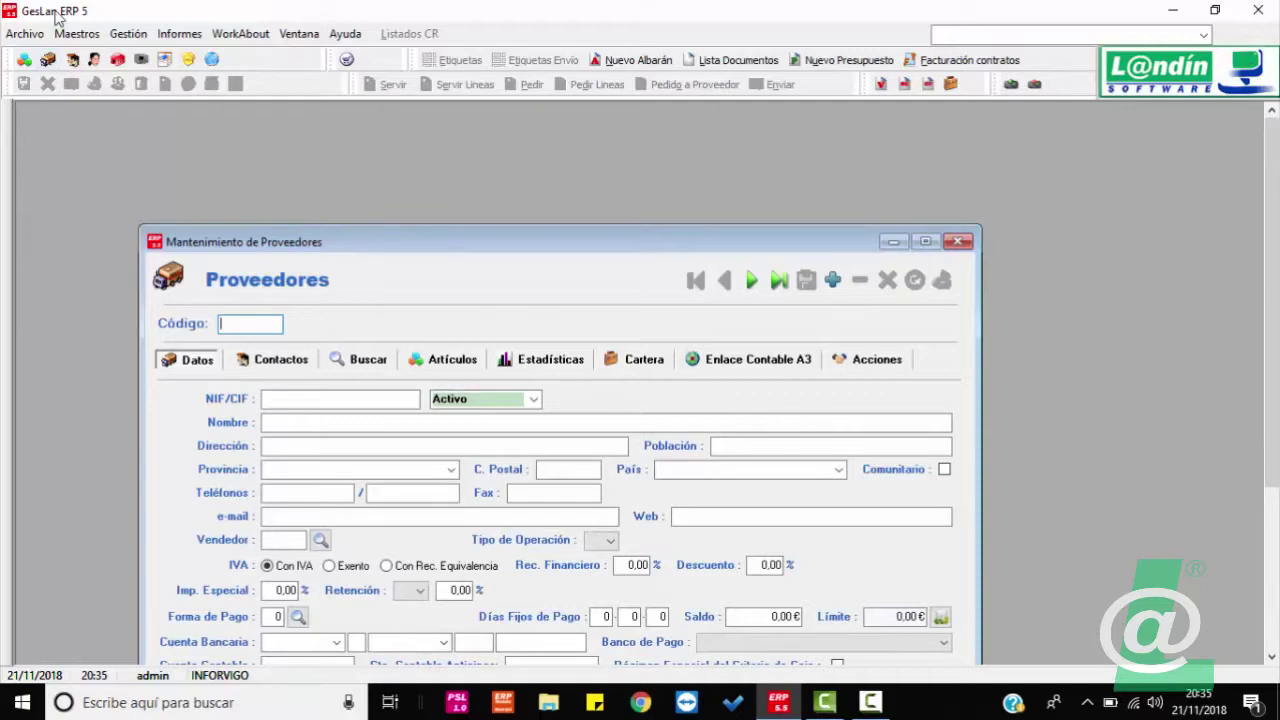
pyautogui.press('Return')
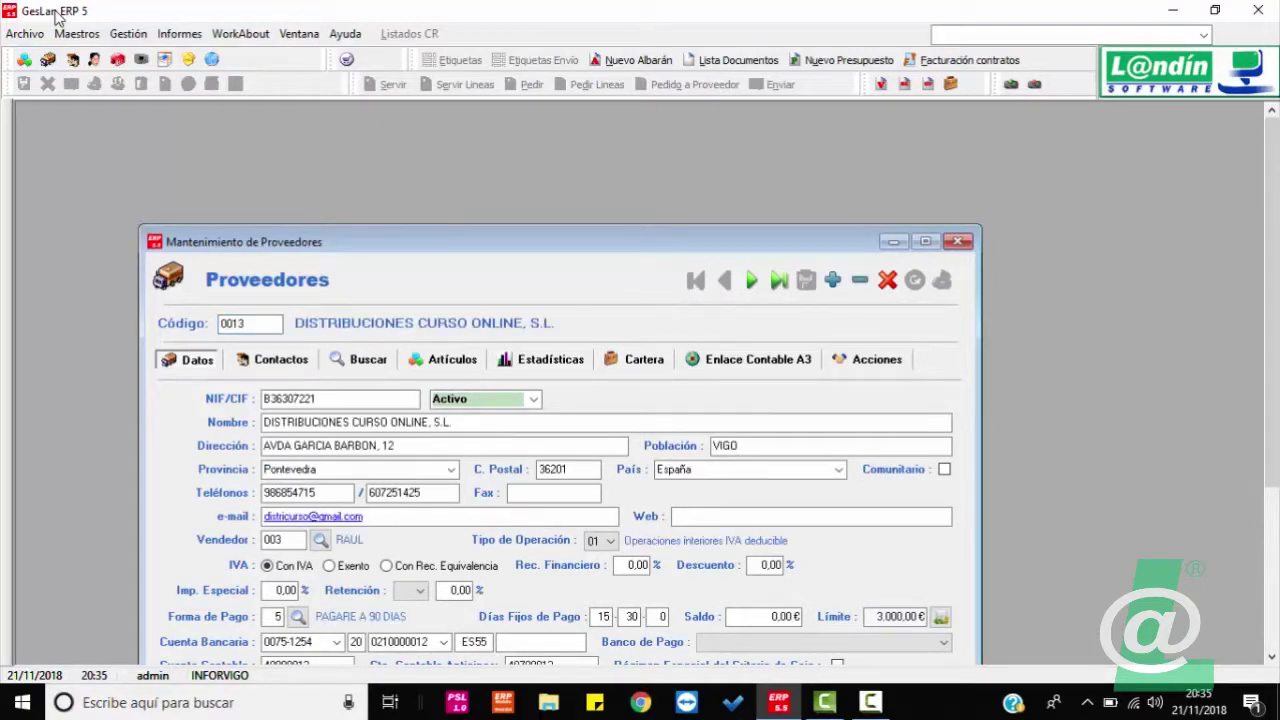
pyautogui.click(926, 241)
pyautogui.click(308, 206)
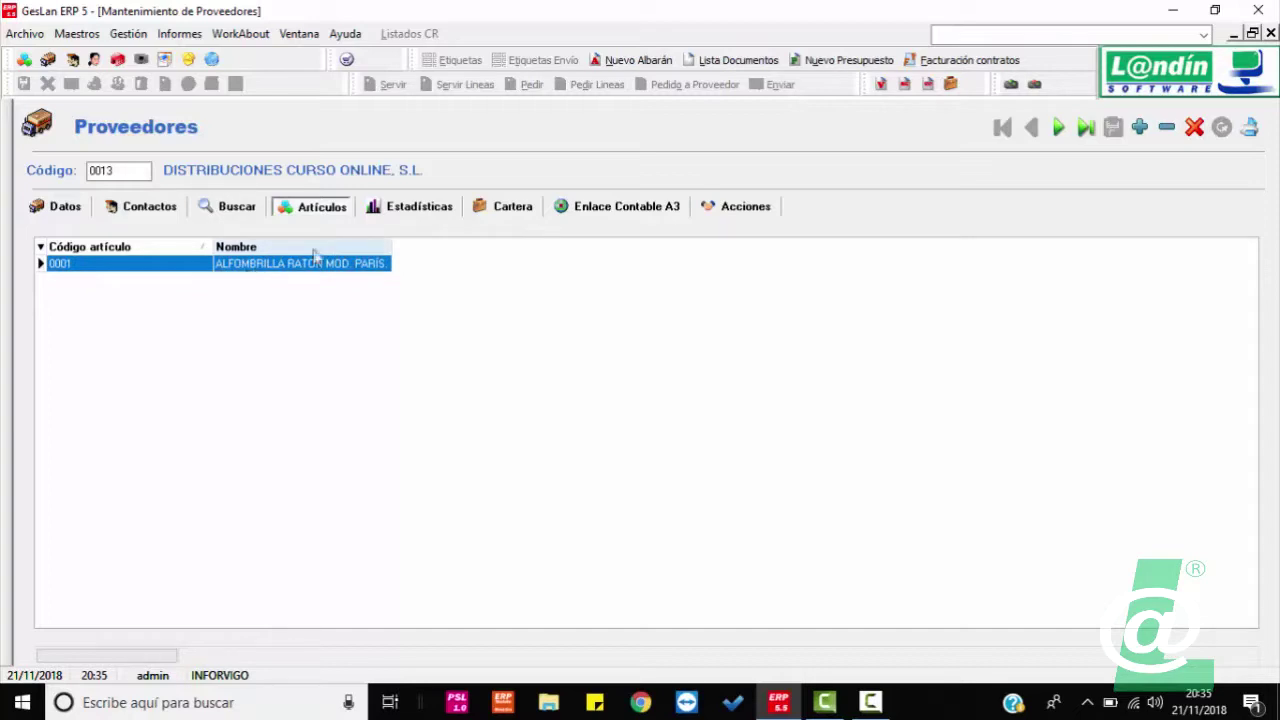
# Step: Show the Ref. Proveedor column in the supplier's article grid
pyautogui.click(41, 247)
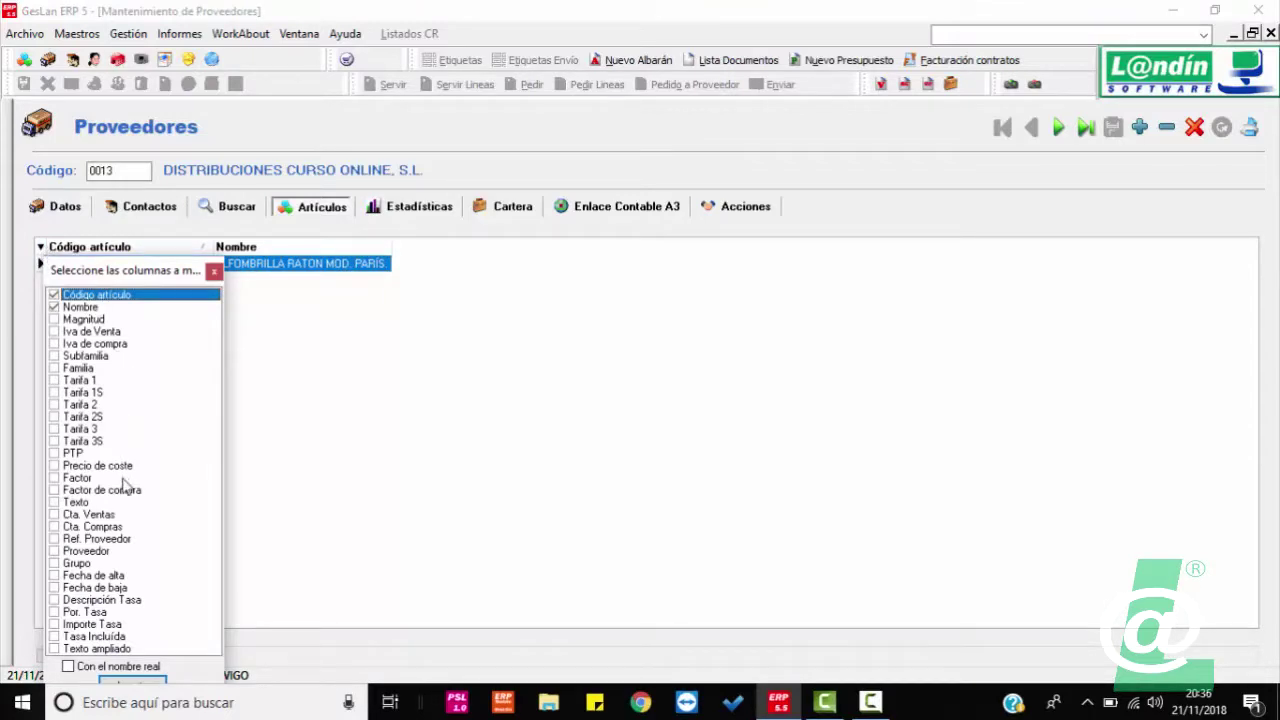
pyautogui.click(54, 539)
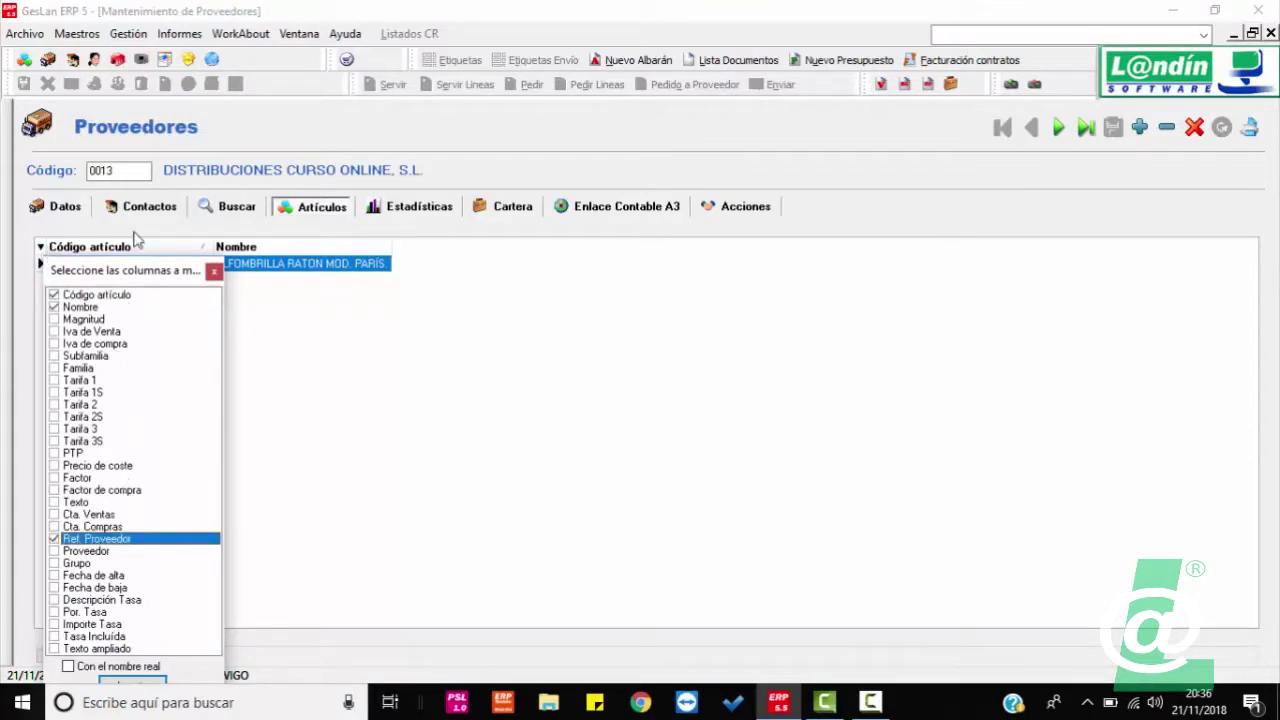
pyautogui.moveTo(129, 277); pyautogui.dragTo(201, 124)
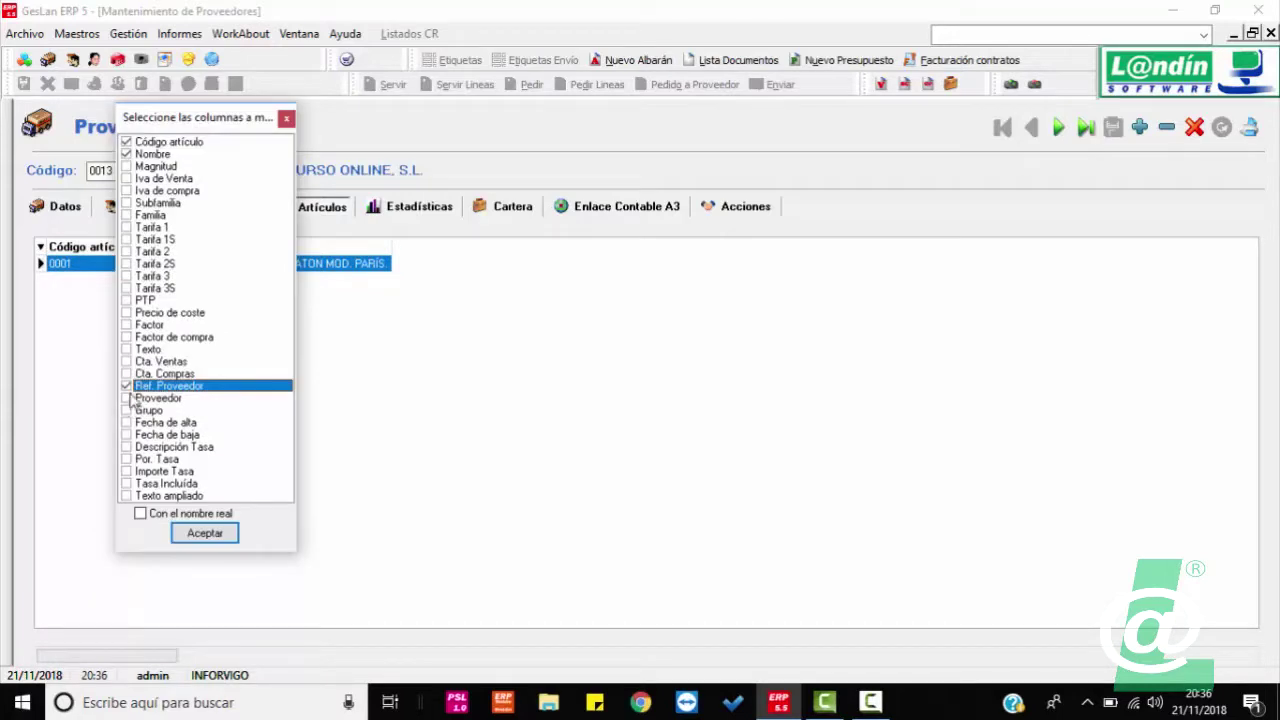
pyautogui.click(210, 533)
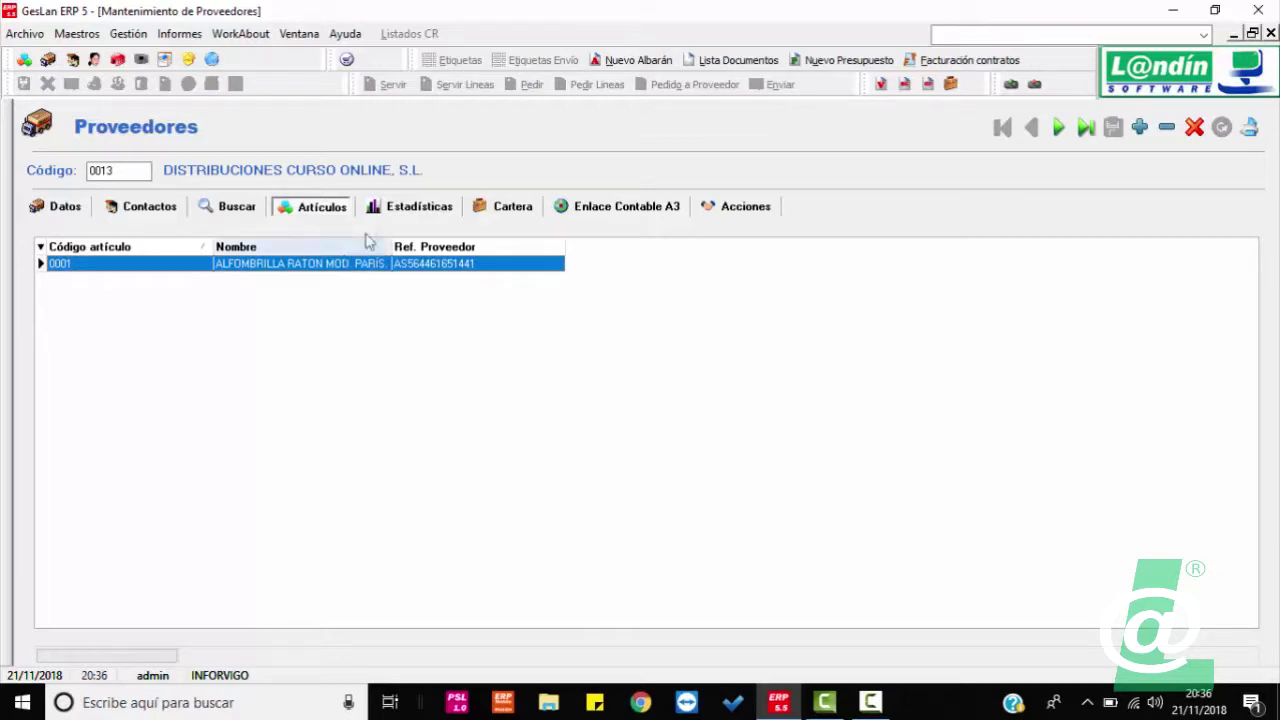
# Step: Compare the Volumen Total Compras, Artículos/Proveedor and Uds Servidas/Proveedor charts, then view the empty Cartera ledger
pyautogui.click(445, 212)
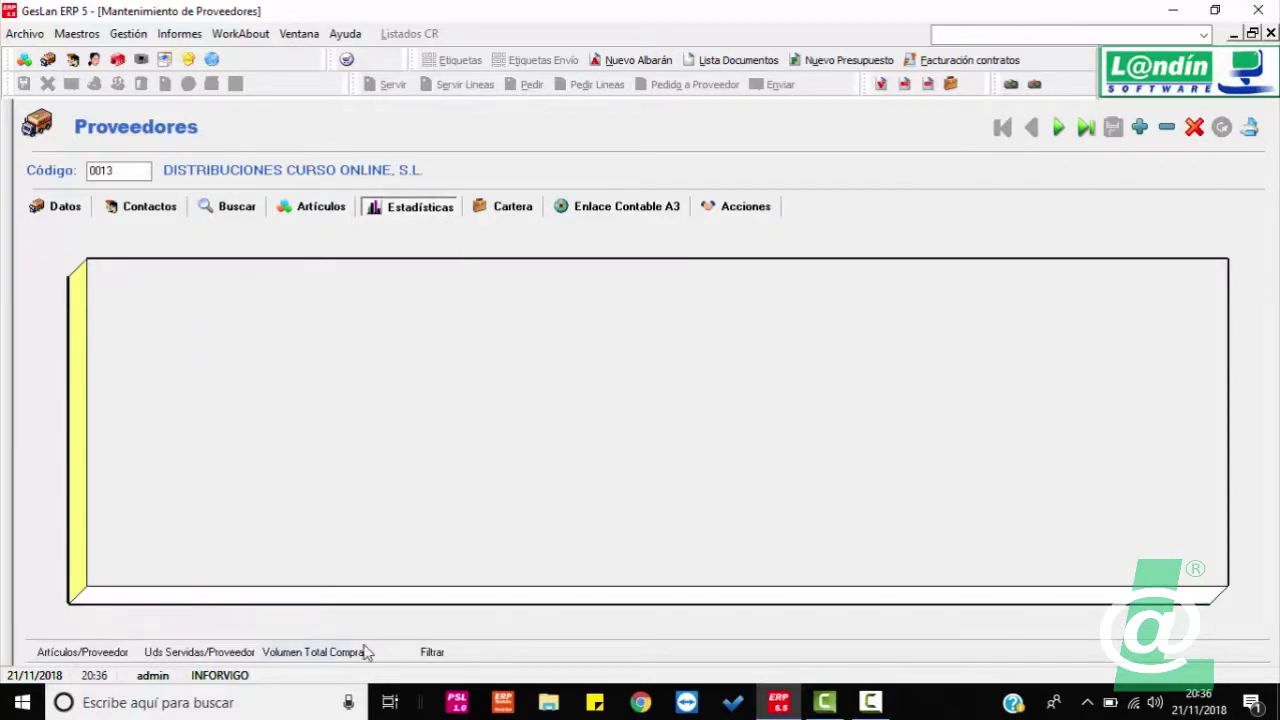
pyautogui.click(366, 652)
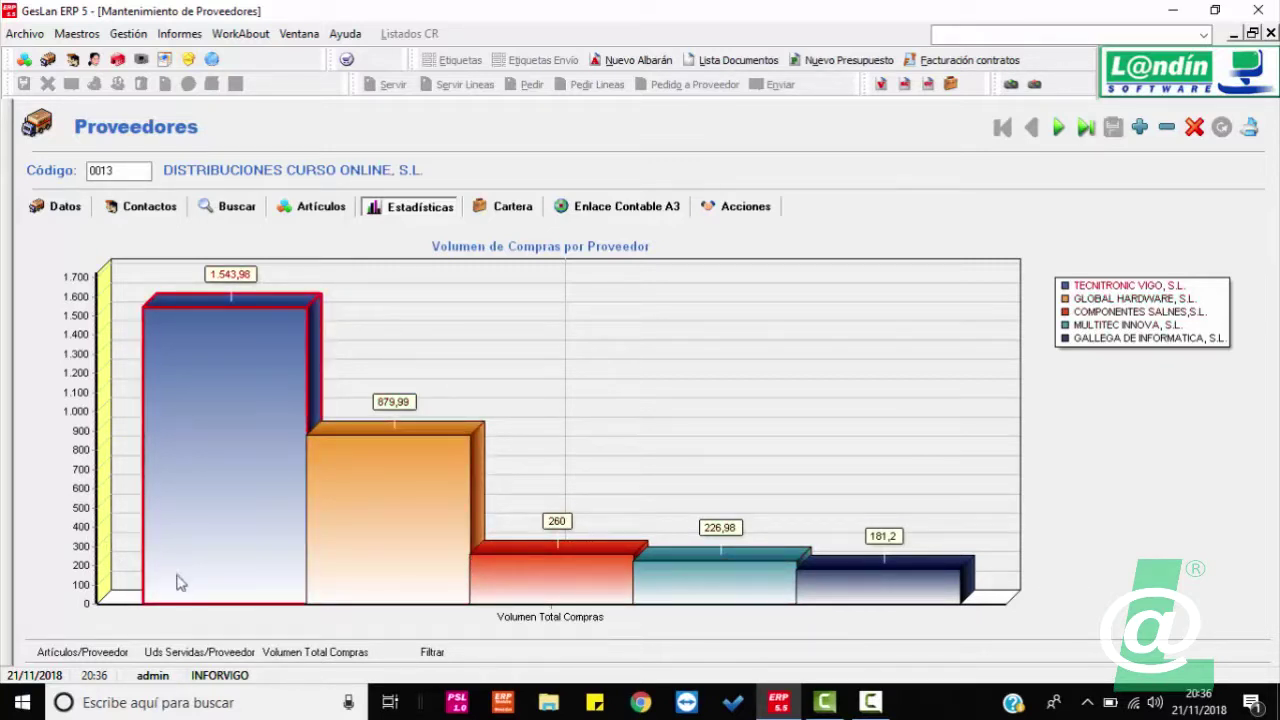
pyautogui.click(126, 655)
pyautogui.click(202, 656)
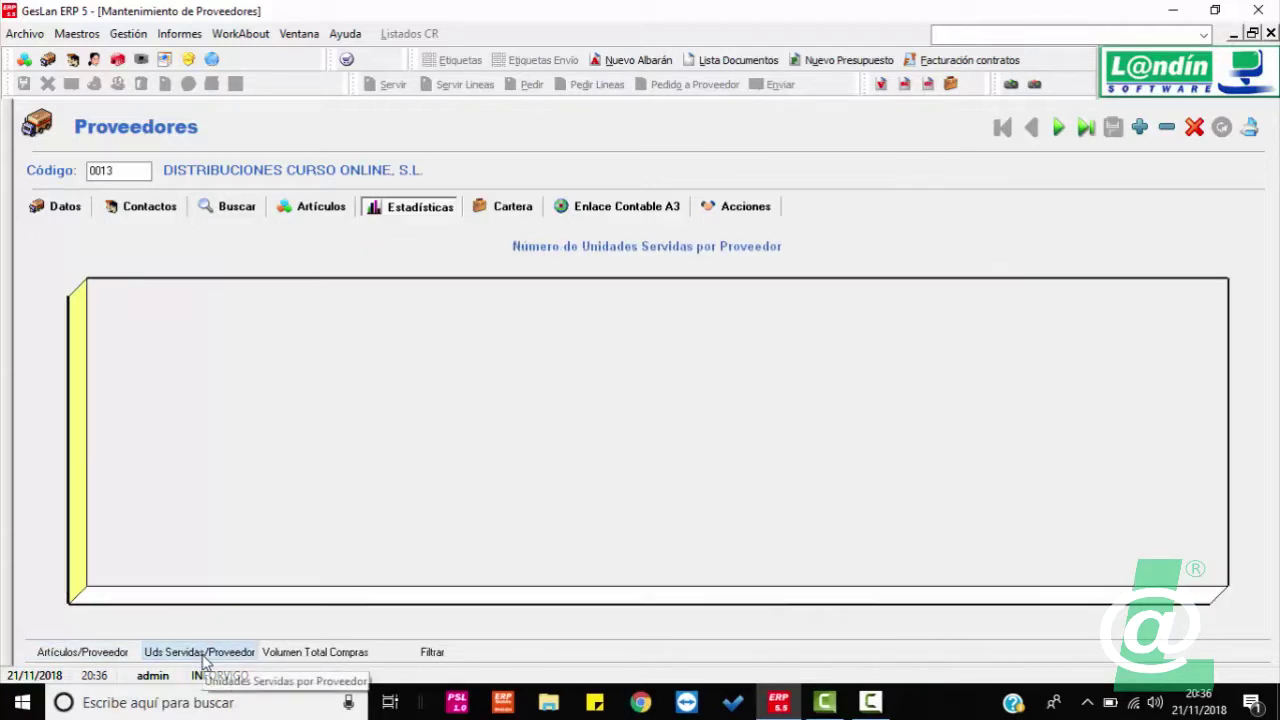
pyautogui.click(292, 654)
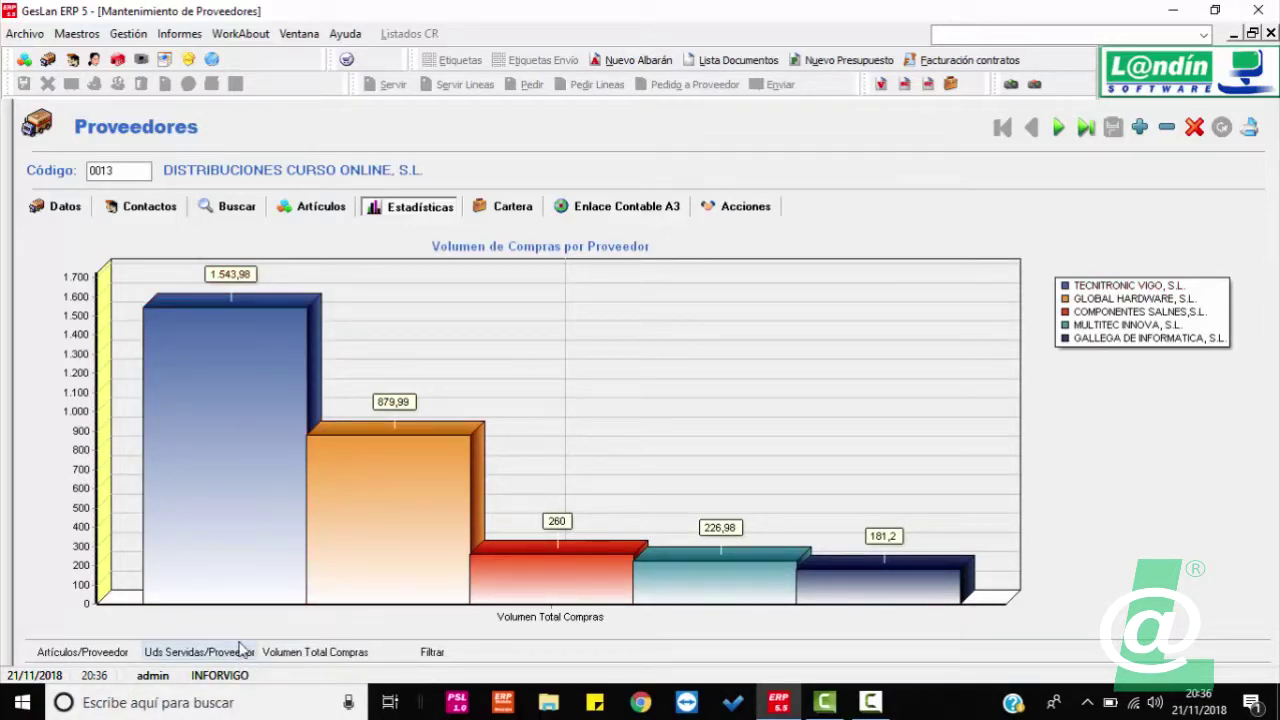
pyautogui.click(338, 656)
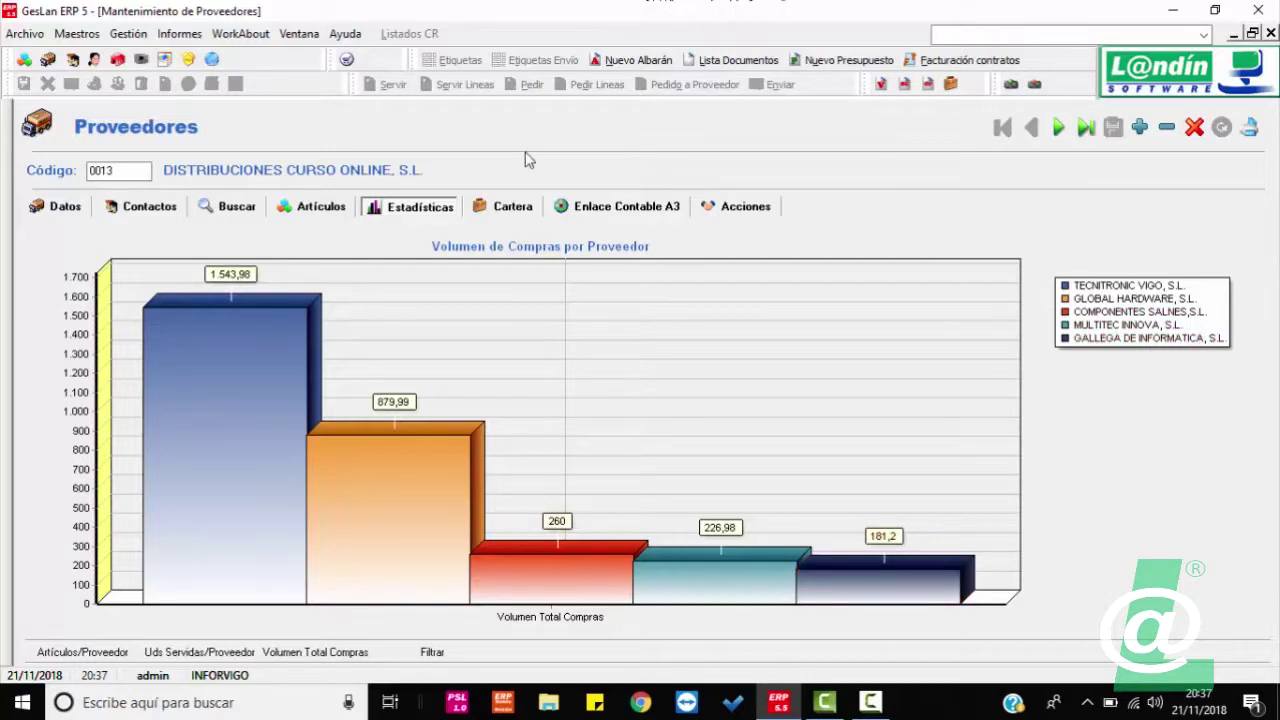
pyautogui.click(514, 207)
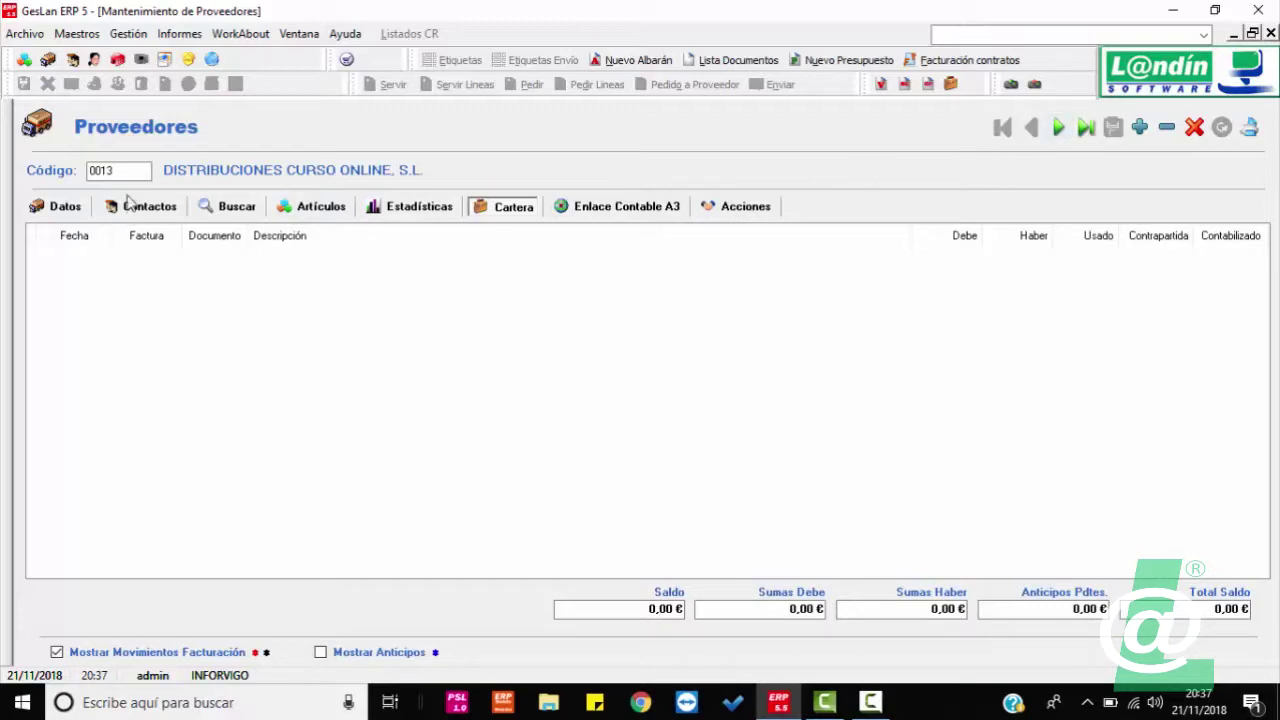
# Step: Load supplier 0001, then browse to 0006 TECNITRONIC VIGO with its two unpaid due entries
pyautogui.moveTo(130, 171); pyautogui.dragTo(86, 172)
pyautogui.write('0001')
pyautogui.press('Return')
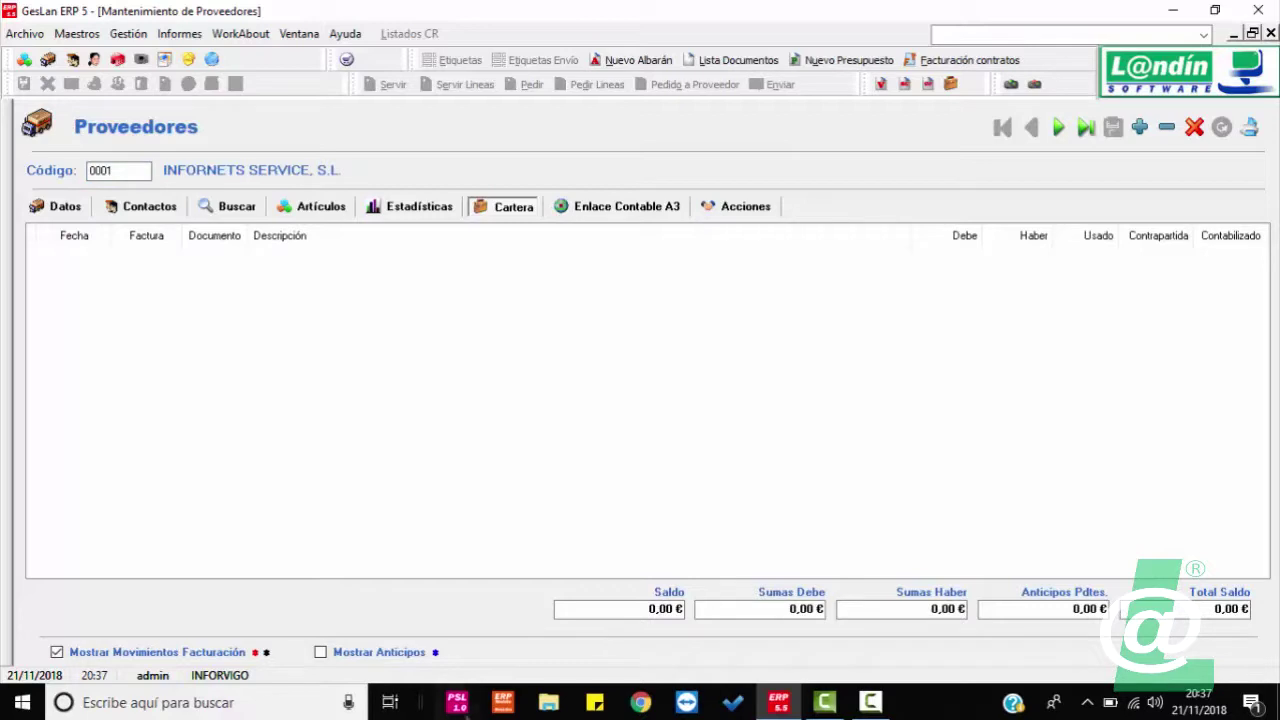
pyautogui.click(1061, 131)
pyautogui.click(1061, 132)
pyautogui.click(1061, 132)
pyautogui.click(1060, 132)
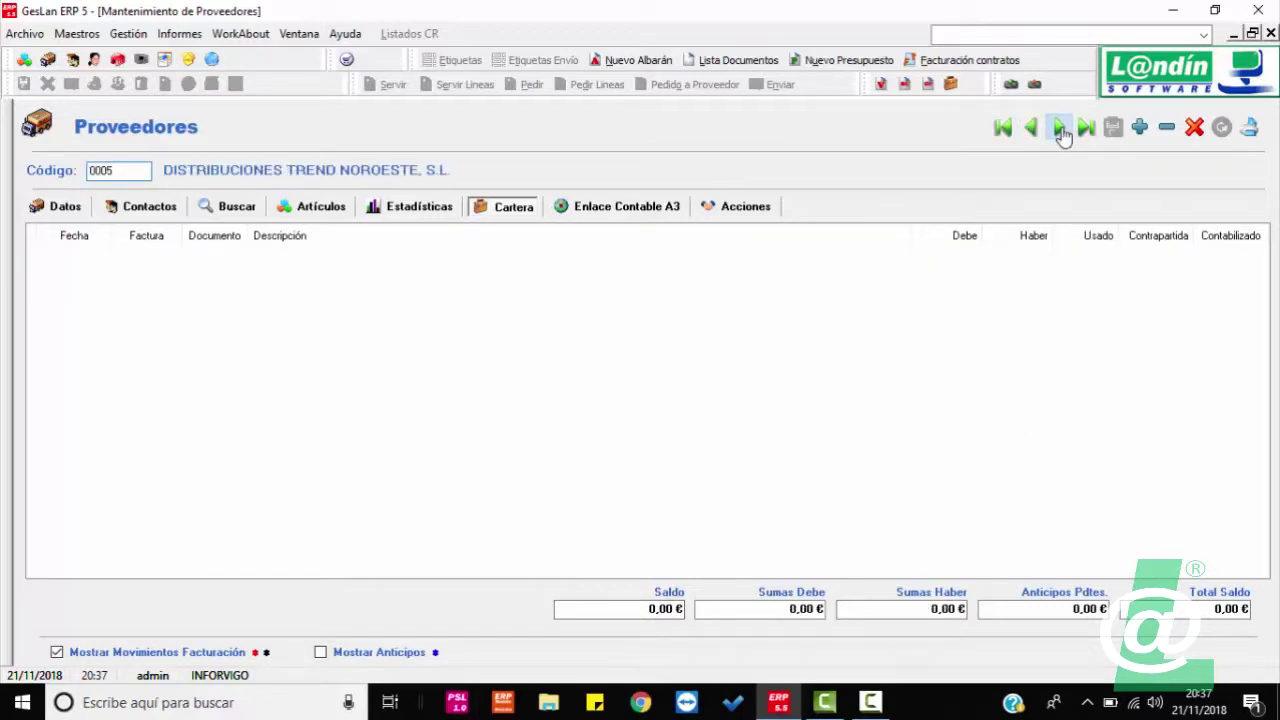
pyautogui.click(1060, 133)
pyautogui.click(1058, 134)
pyautogui.click(1031, 131)
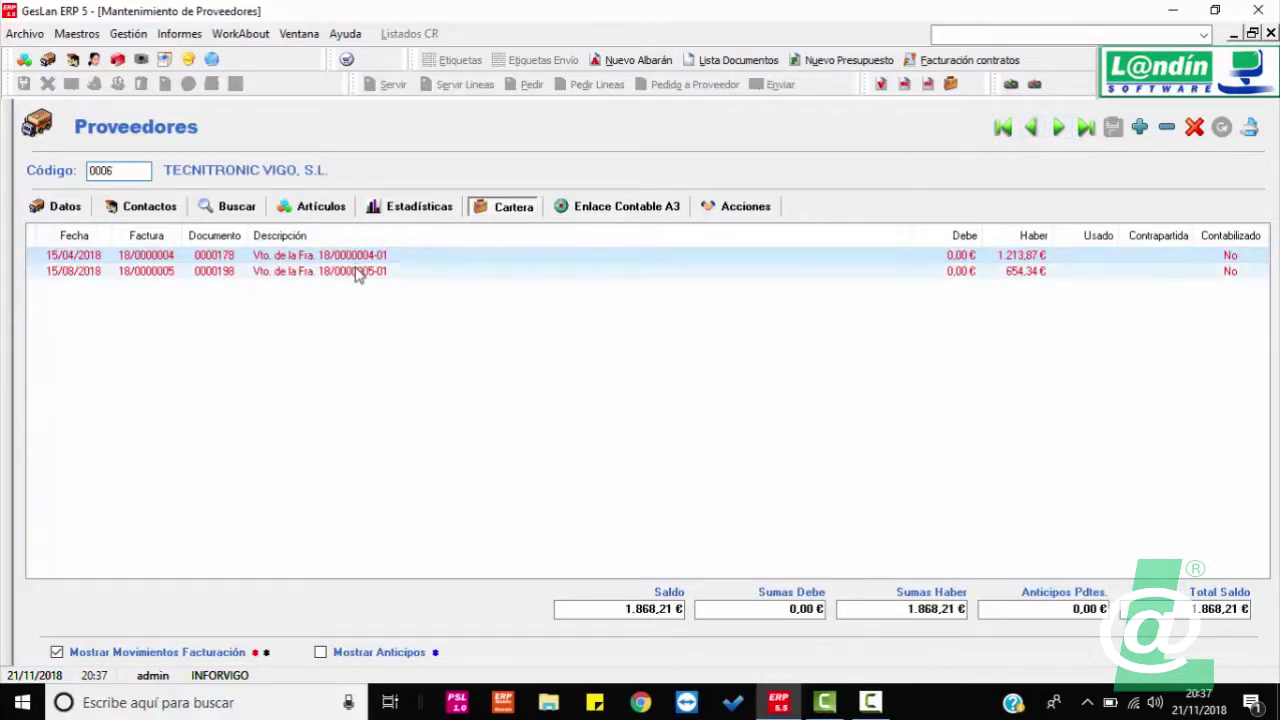
# Step: Generate a payment for the first due entry of invoice 18/0000004 with concept 7 PAGO POR TRANSFERENCIA, and accept it
pyautogui.rightClick(352, 262)
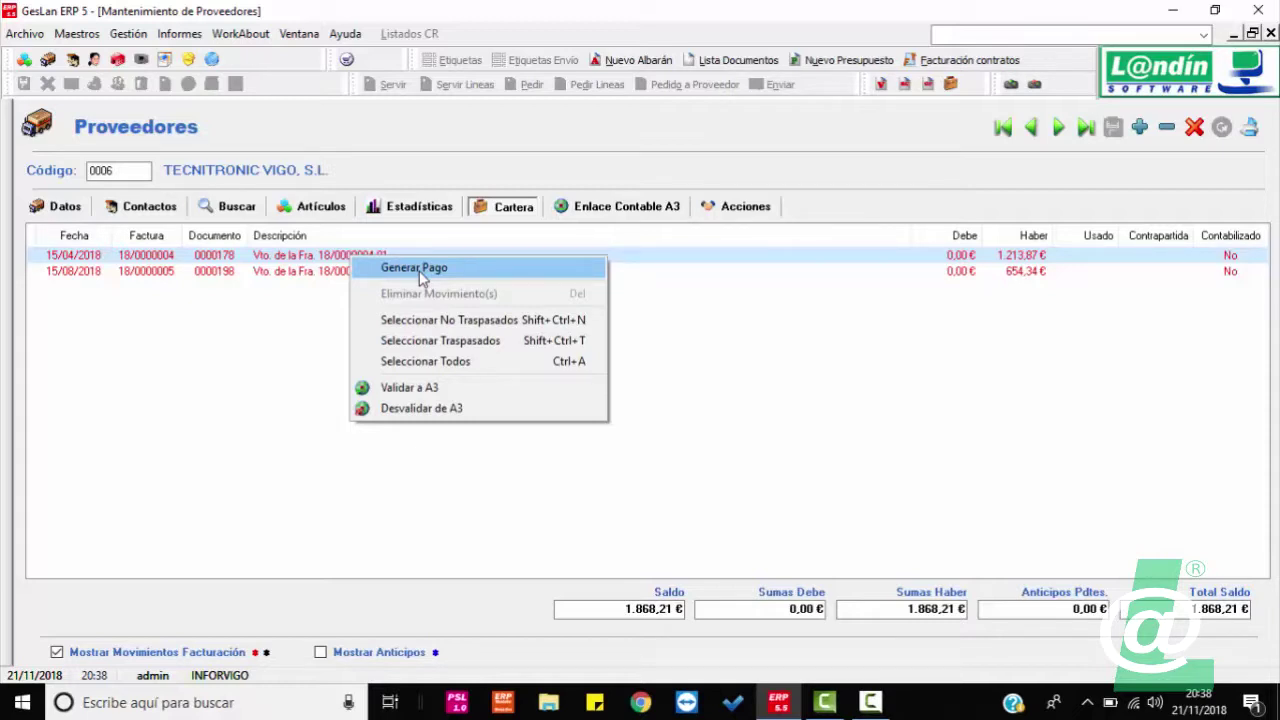
pyautogui.click(420, 277)
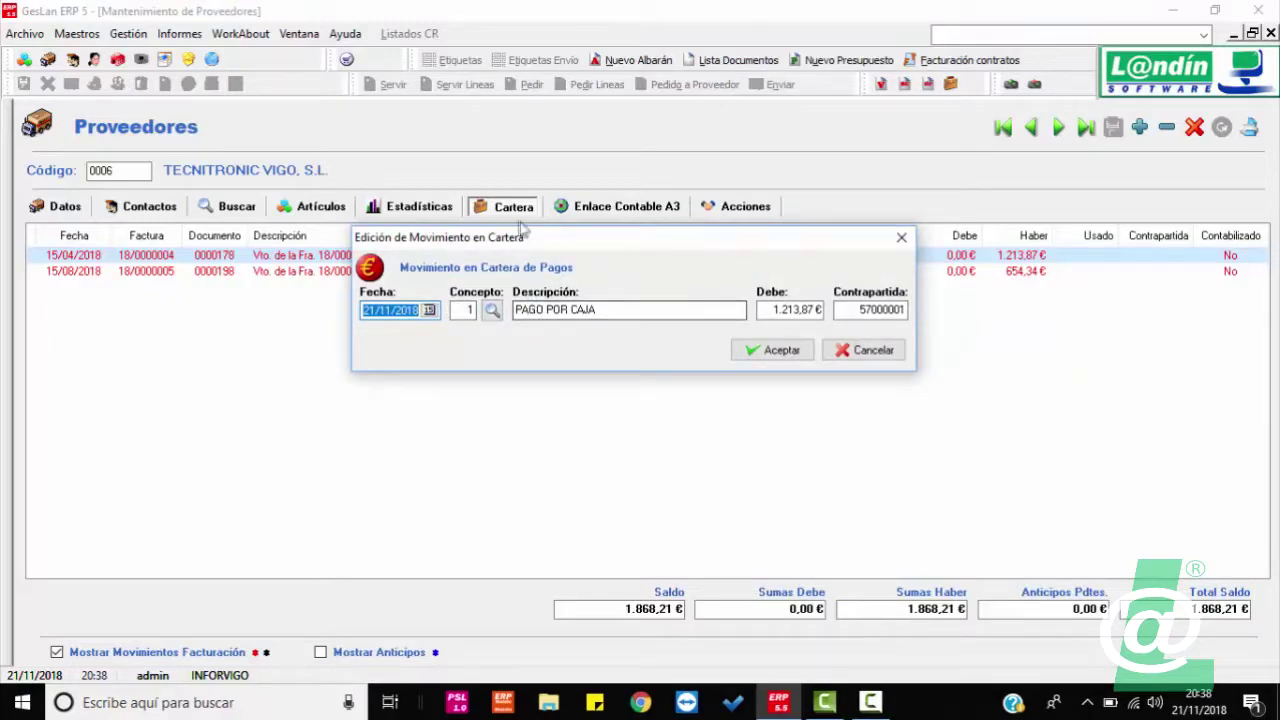
pyautogui.moveTo(537, 240); pyautogui.dragTo(523, 357)
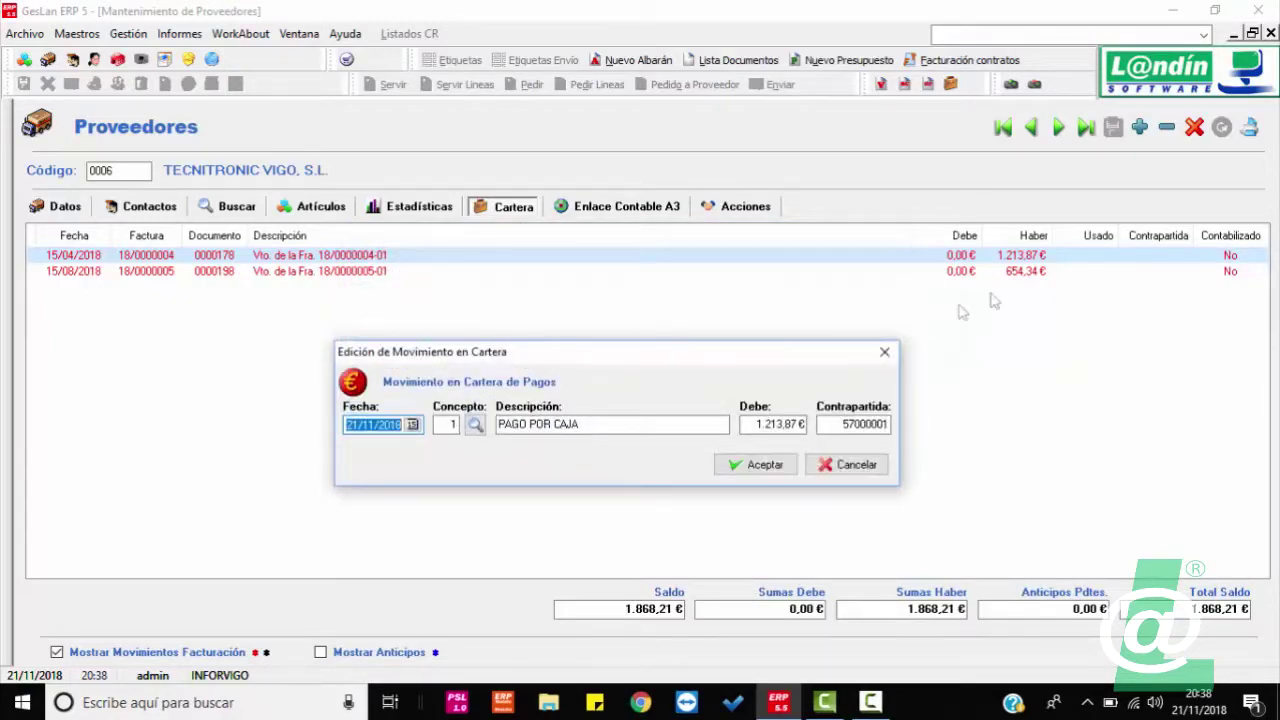
pyautogui.click(472, 425)
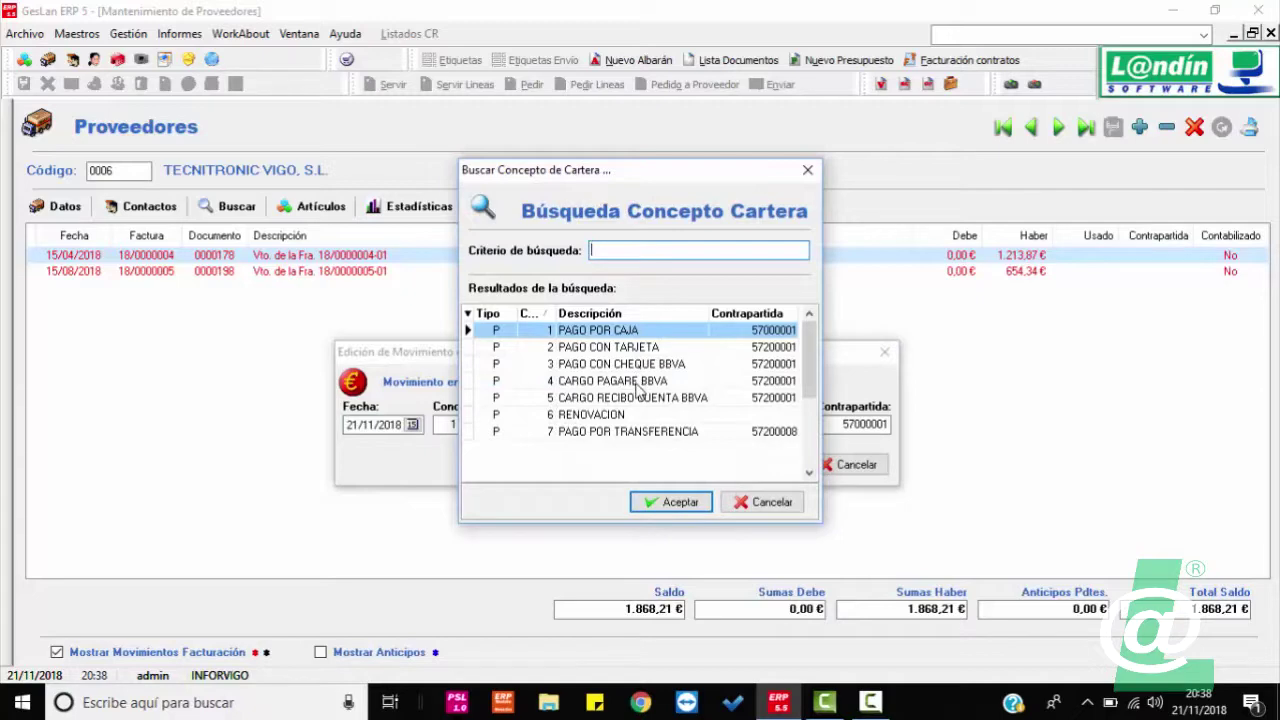
pyautogui.doubleClick(648, 432)
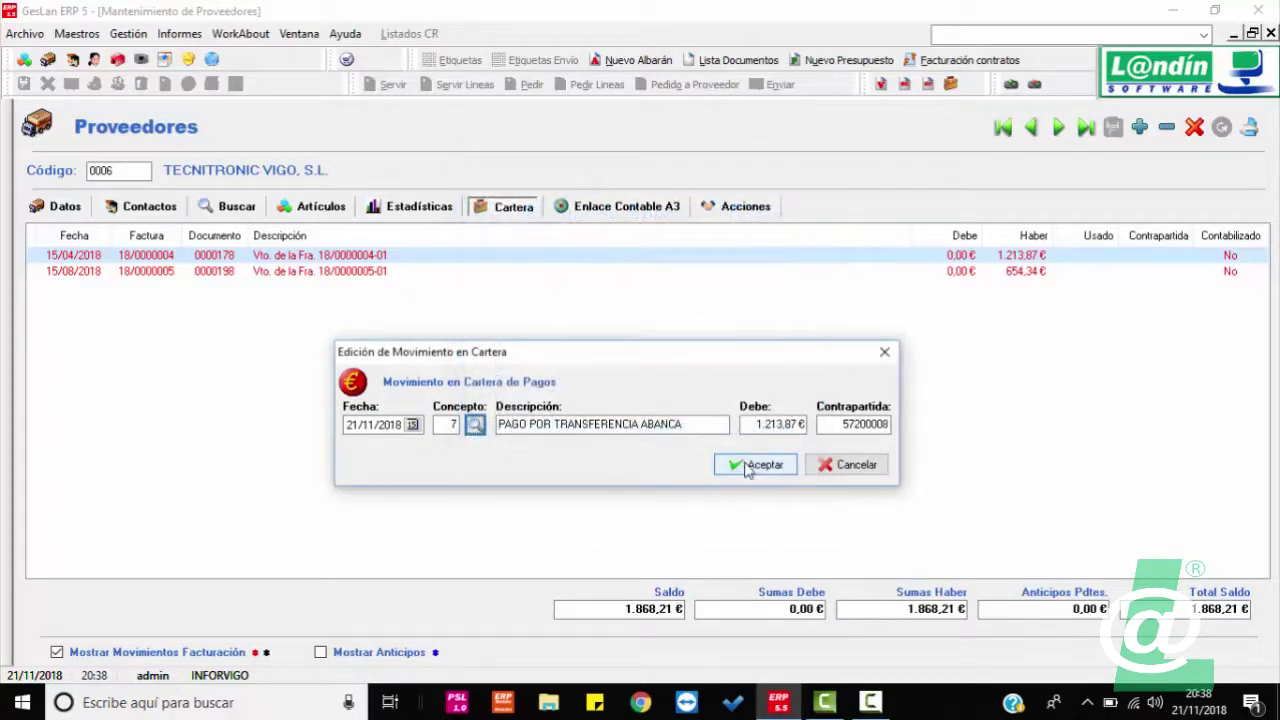
pyautogui.click(748, 466)
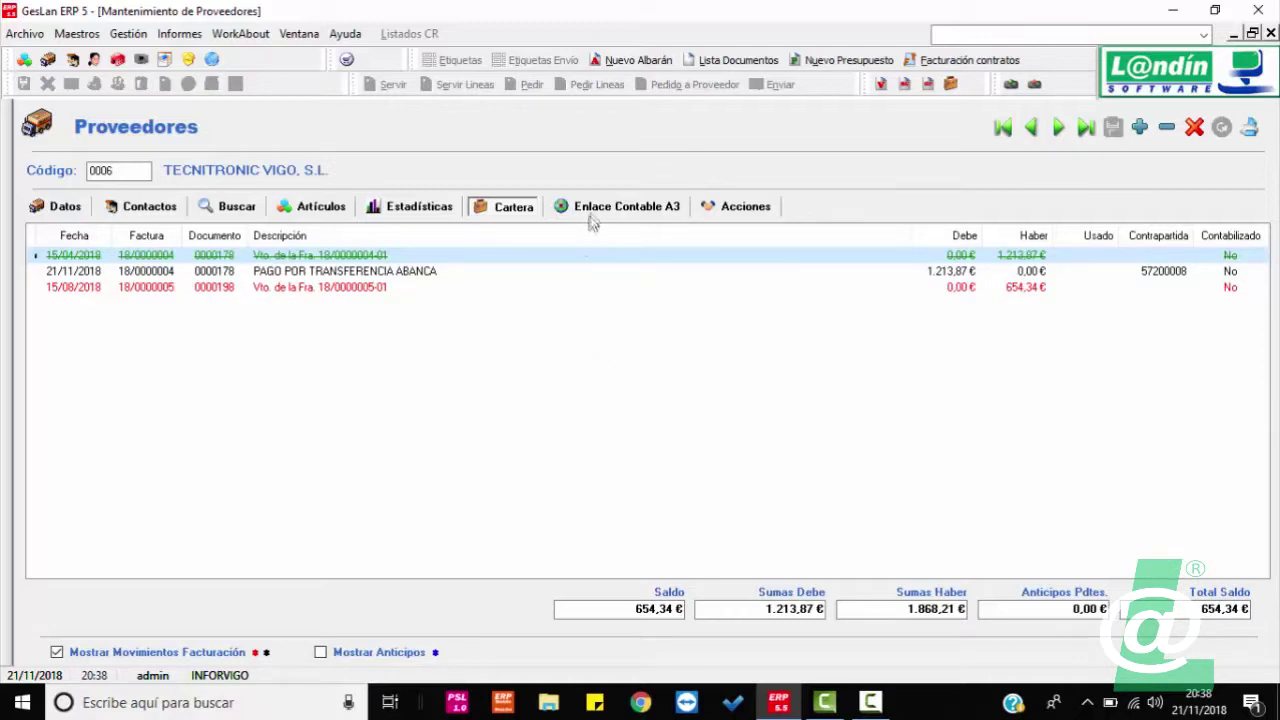
# Step: Show the Acciones tab of supplier 0006 TECNITRONIC VIGO, S.L., whose actions list is empty
pyautogui.click(727, 208)
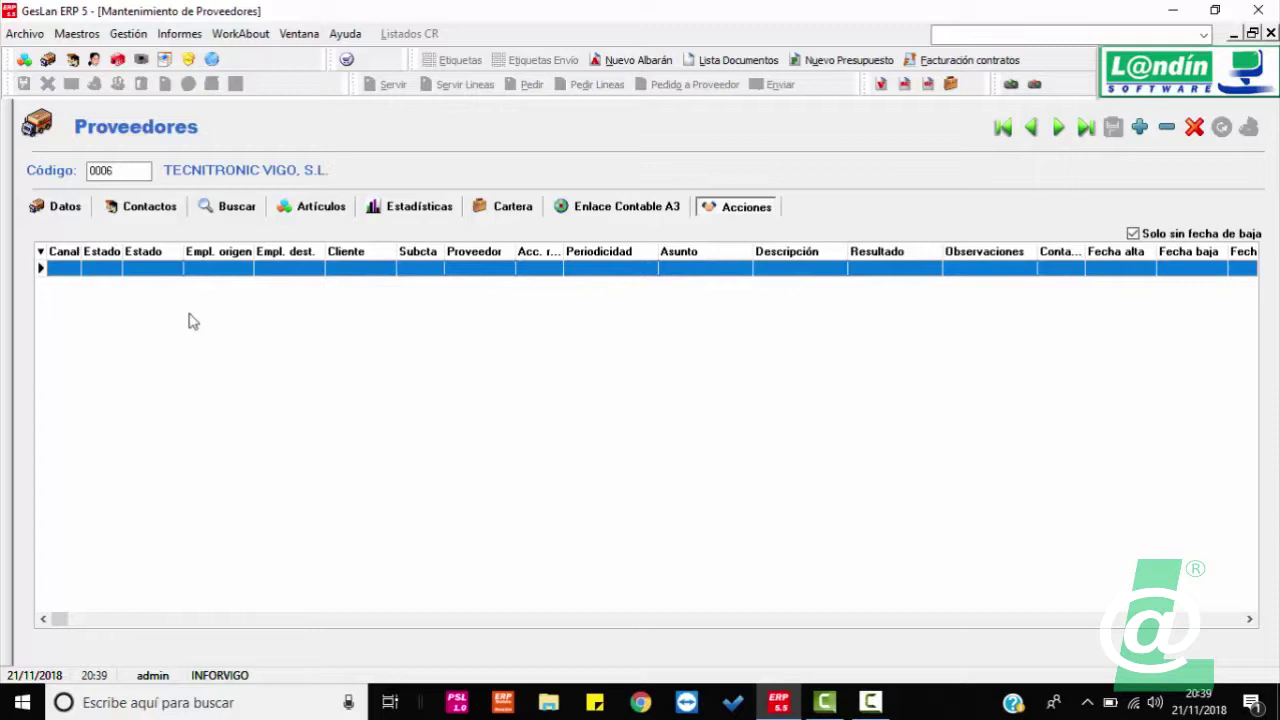
# Step: Return to the Datos tab of supplier 0006 TECNITRONIC VIGO, S.L., showing its 654,34 € balance
pyautogui.click(60, 207)
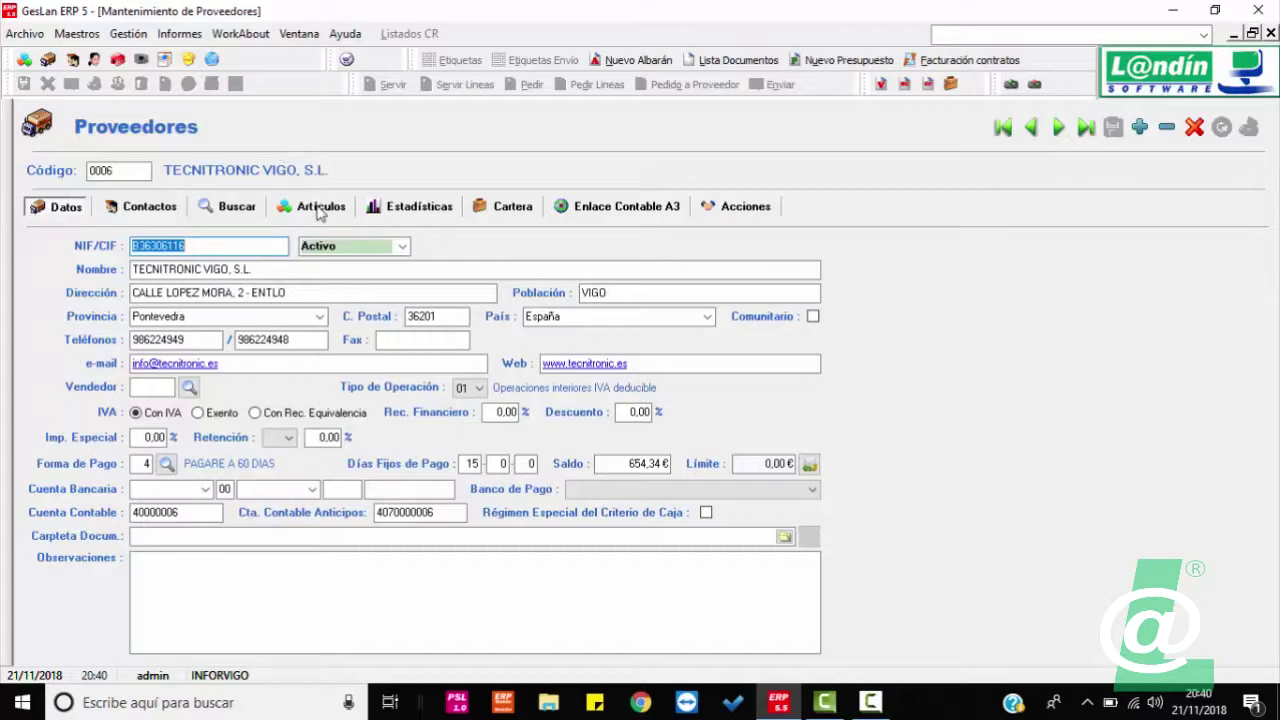
pyautogui.click(375, 246)
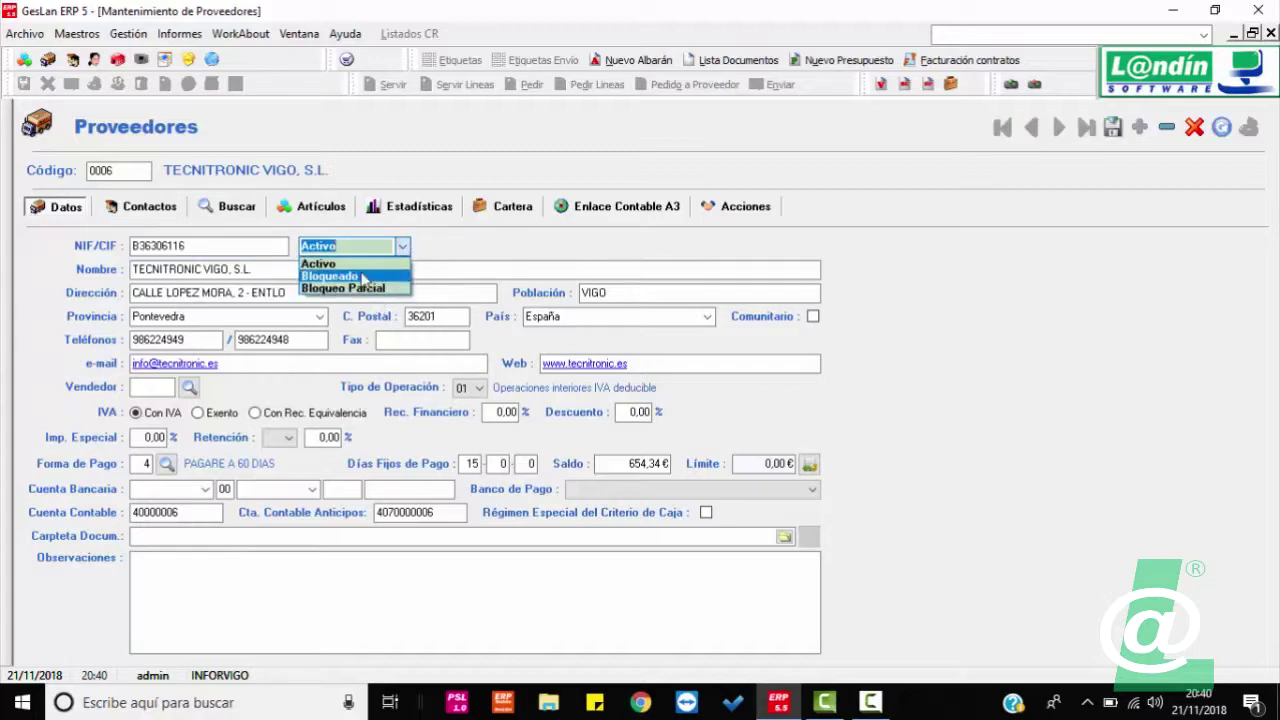
pyautogui.click(885, 310)
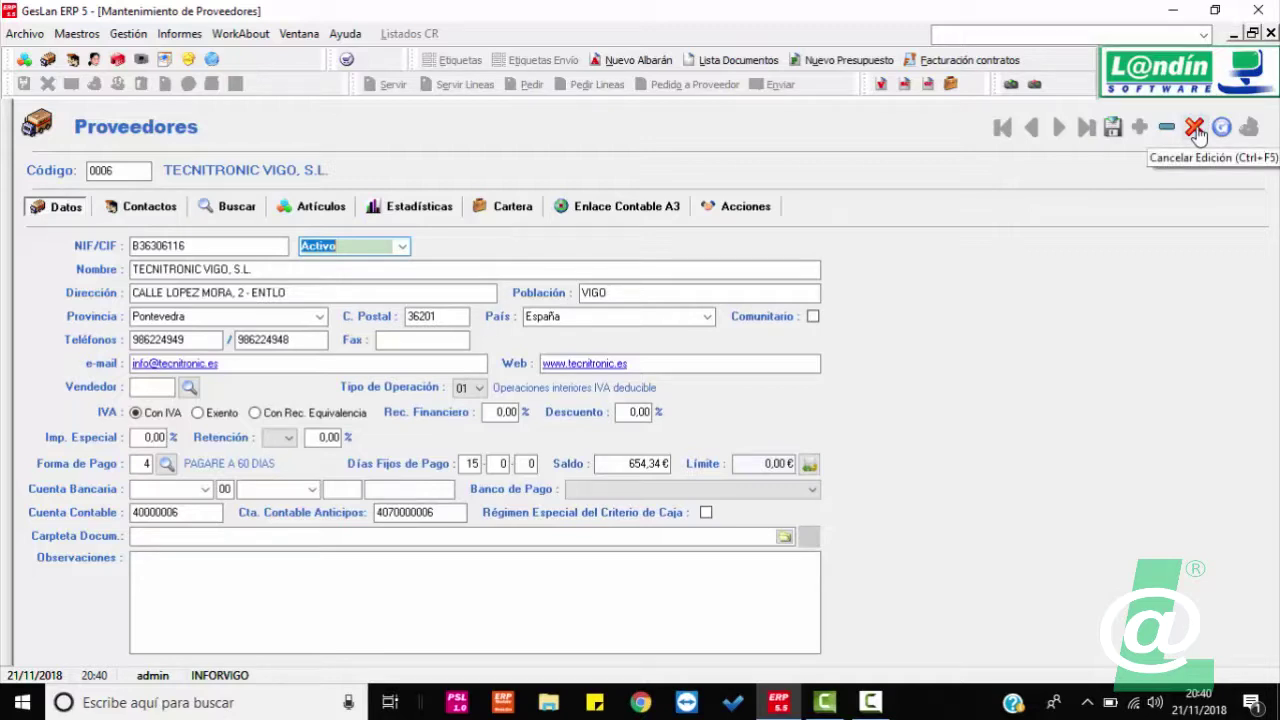
pyautogui.click(1112, 130)
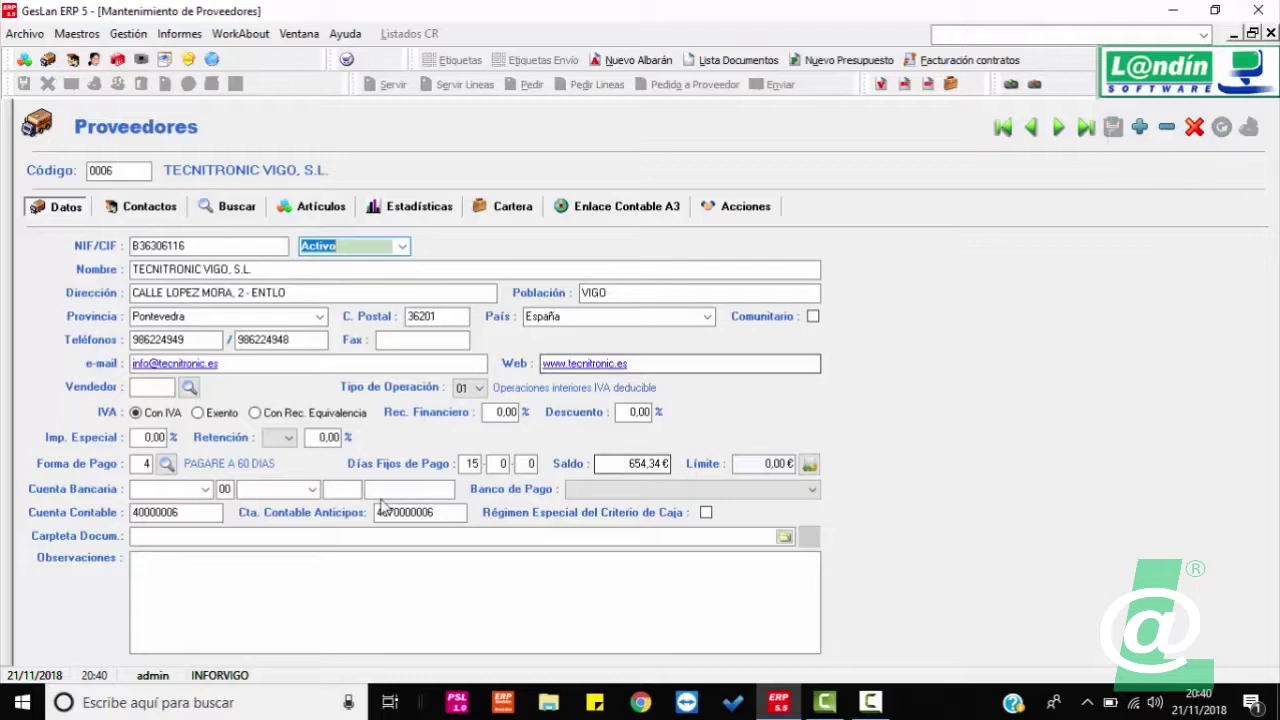